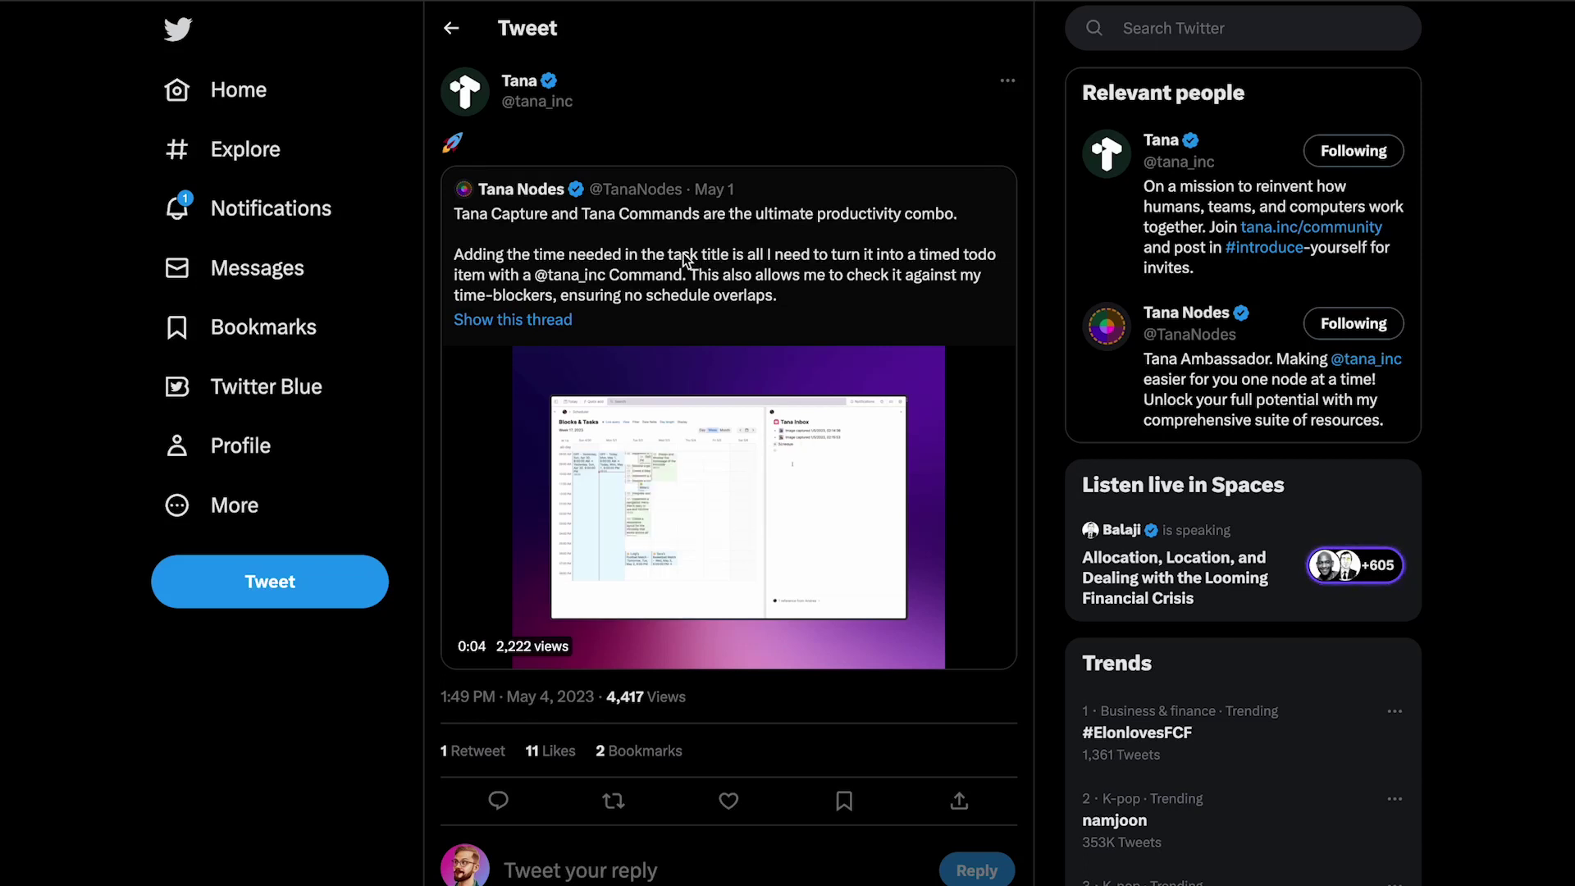
pyautogui.scroll(-2, 683, 252)
# Play the quoted Tana Nodes demo video full screen and dismiss its context menu
pyautogui.doubleClick(683, 253)
pyautogui.rightClick(680, 420)
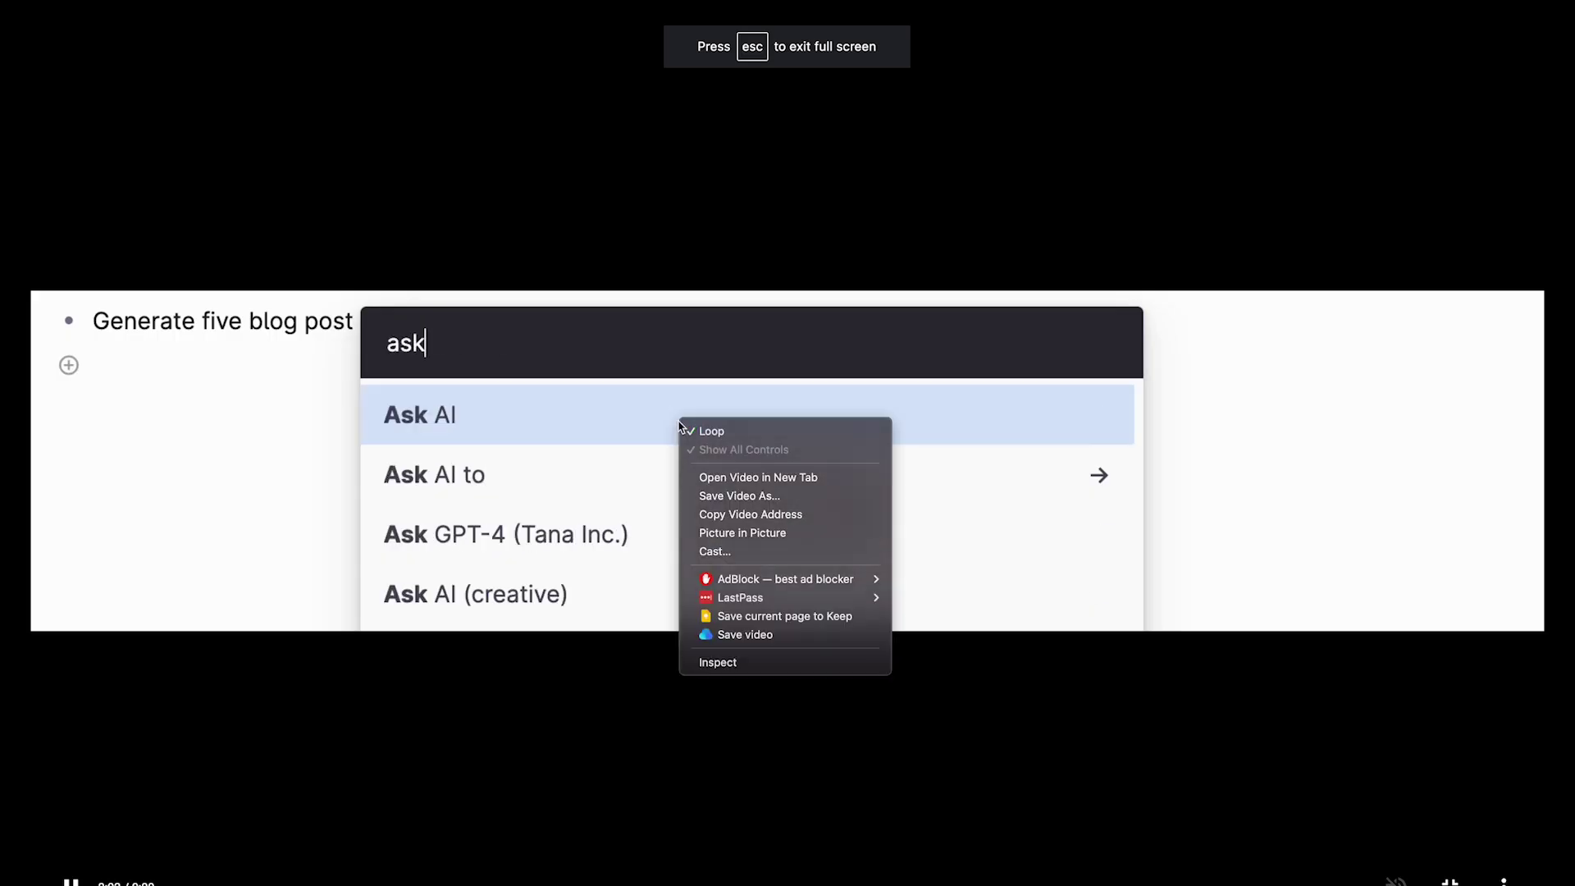
pyautogui.press('Escape')
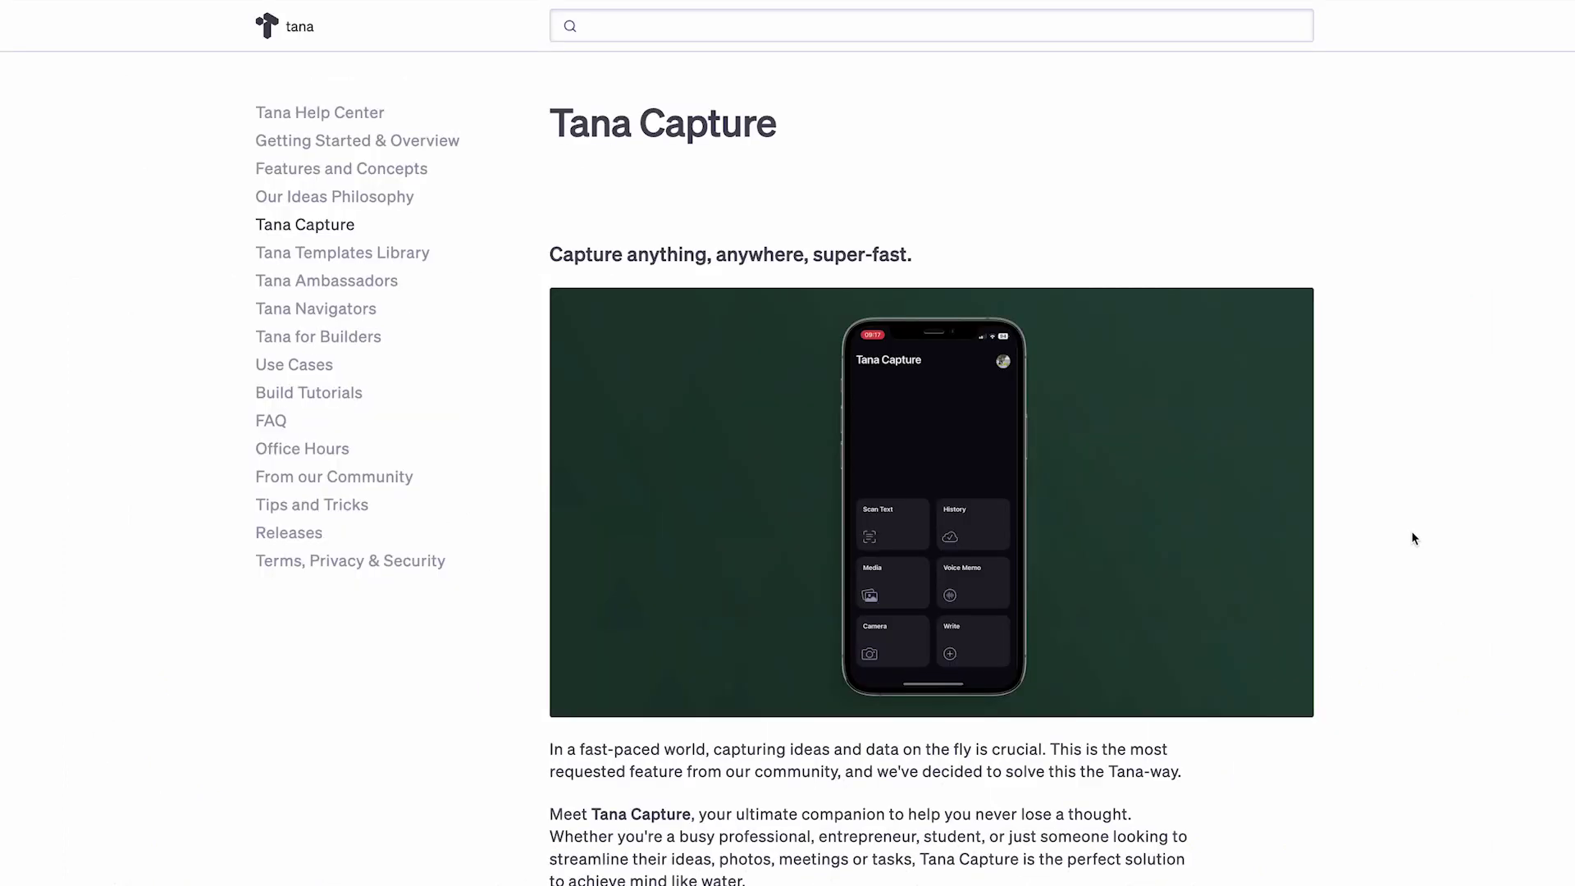
pyautogui.scroll(-1, 1413, 537)
pyautogui.scroll(-1, 1412, 538)
pyautogui.scroll(-1, 1412, 538)
pyautogui.scroll(-2, 1412, 538)
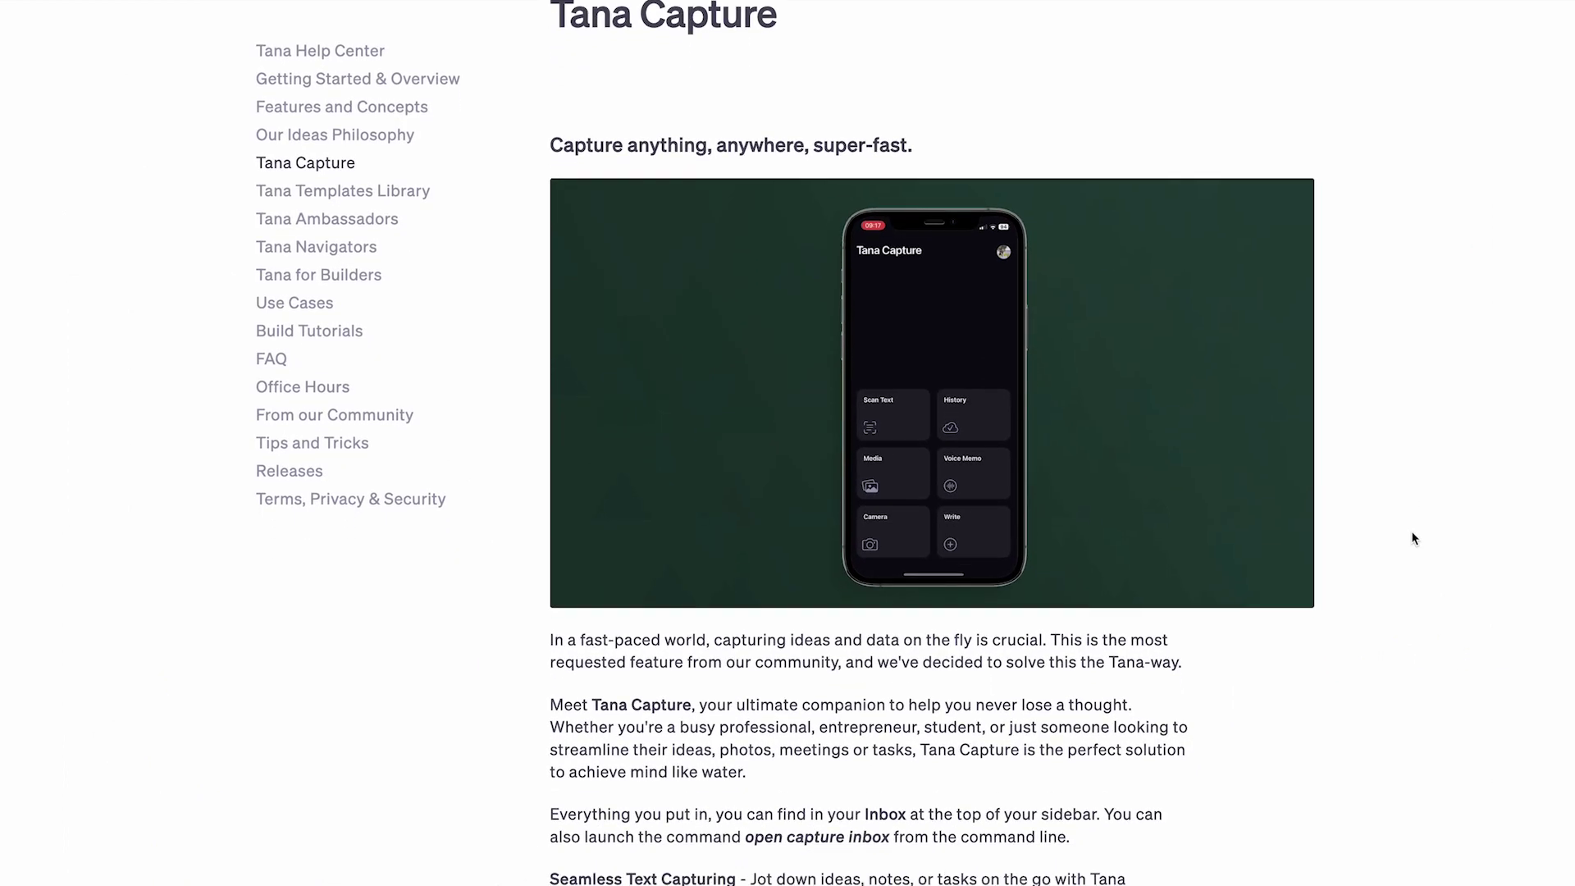
pyautogui.scroll(-1, 1413, 537)
pyautogui.scroll(-1, 1412, 538)
pyautogui.scroll(-1, 1412, 537)
pyautogui.scroll(-1, 1413, 538)
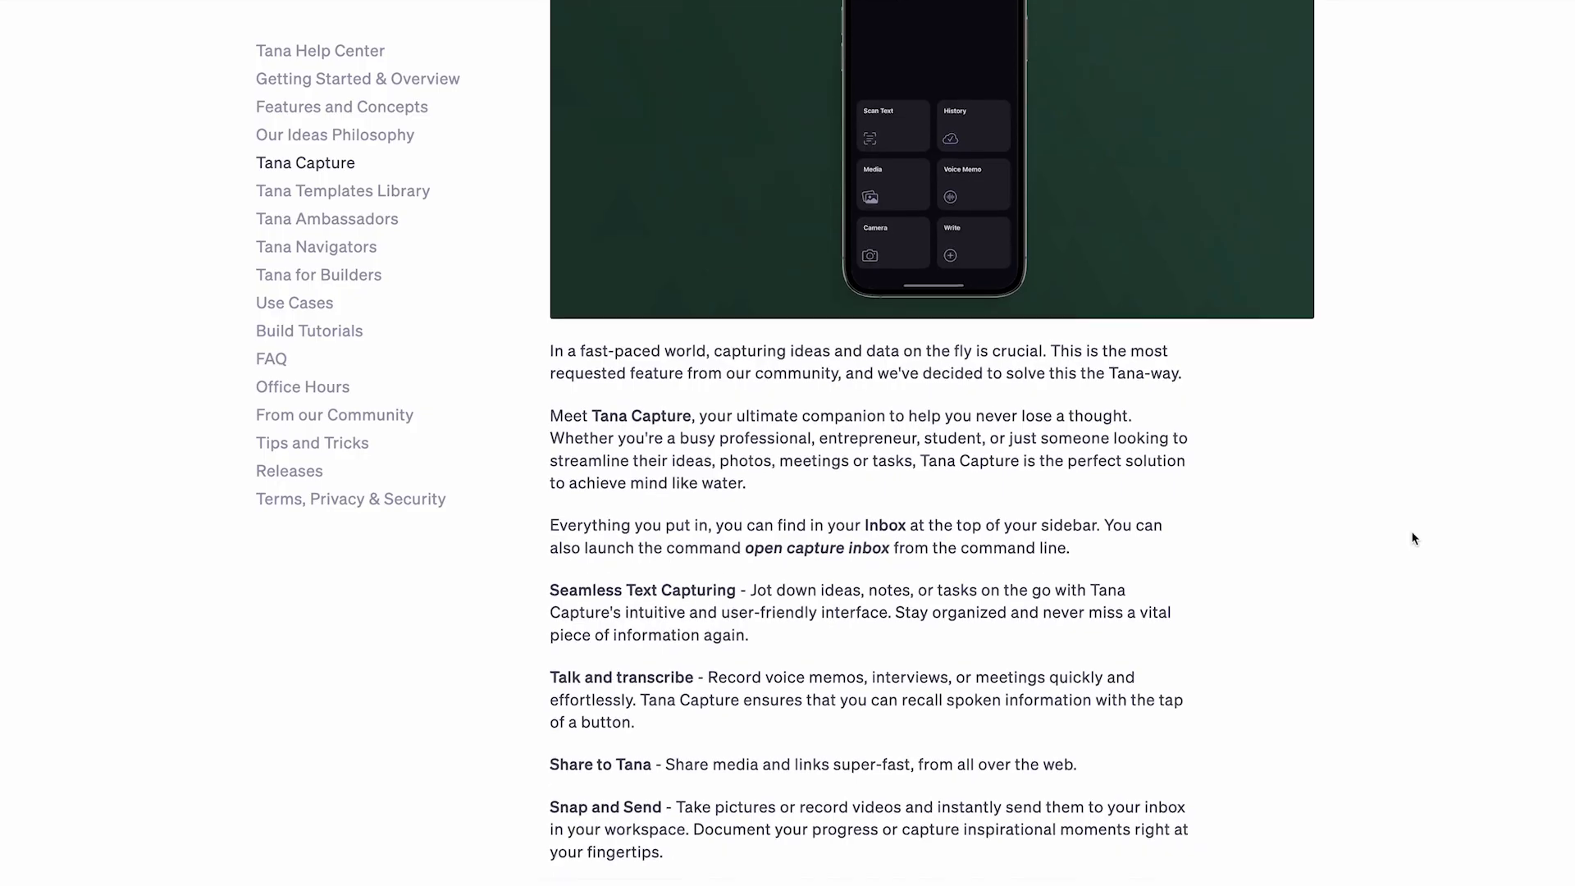
pyautogui.scroll(-1, 1413, 537)
pyautogui.scroll(-1, 1413, 538)
pyautogui.scroll(-1, 1412, 539)
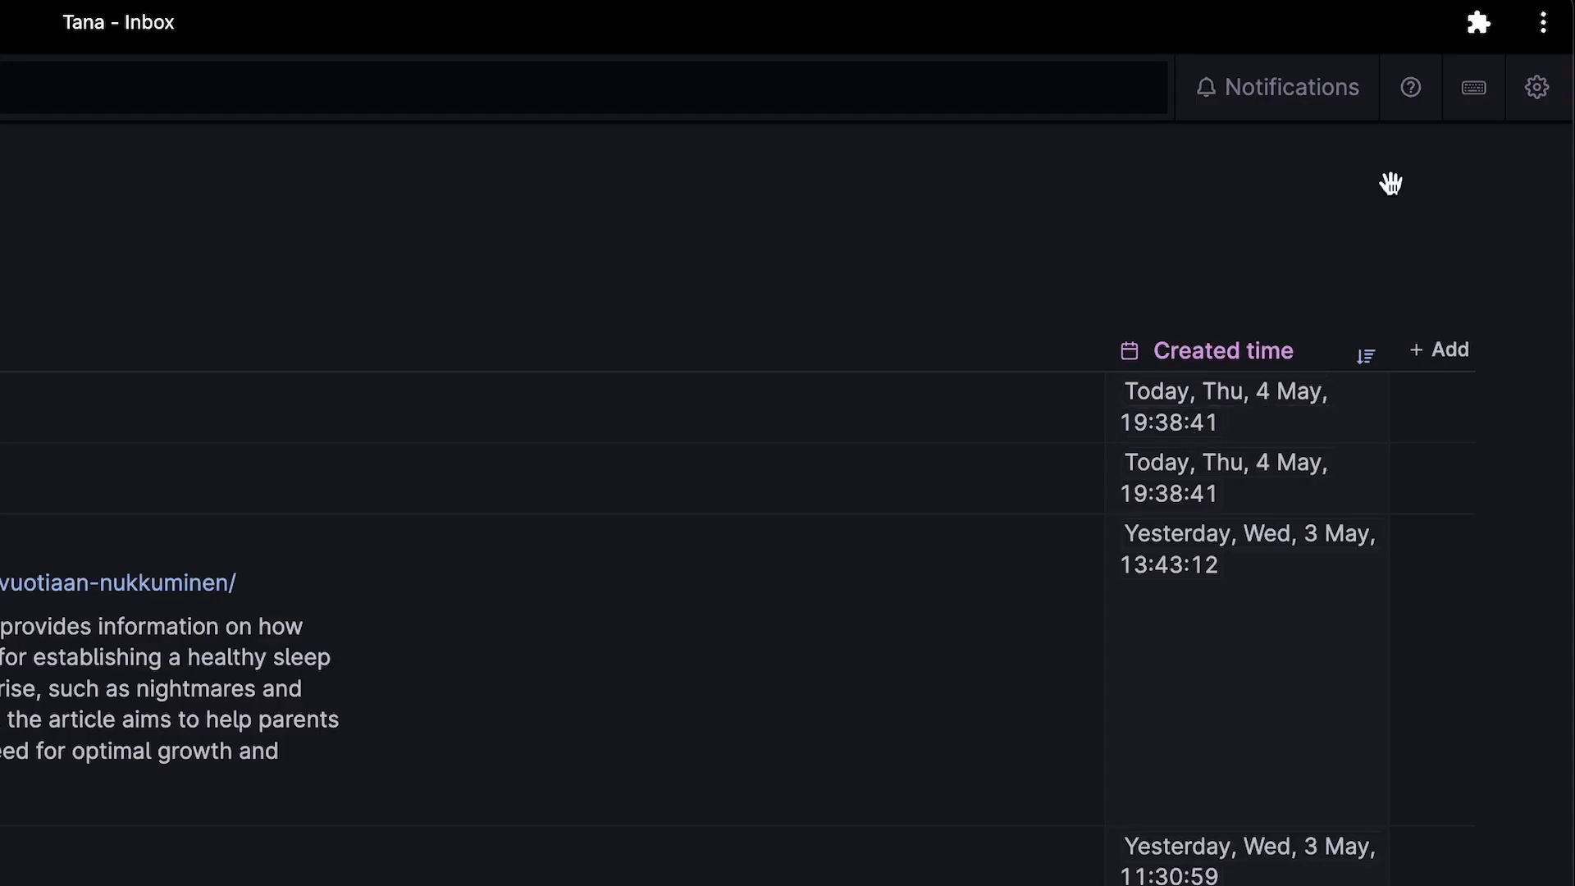
# Choose Invite to Tana from the gear settings menu
pyautogui.click(1539, 89)
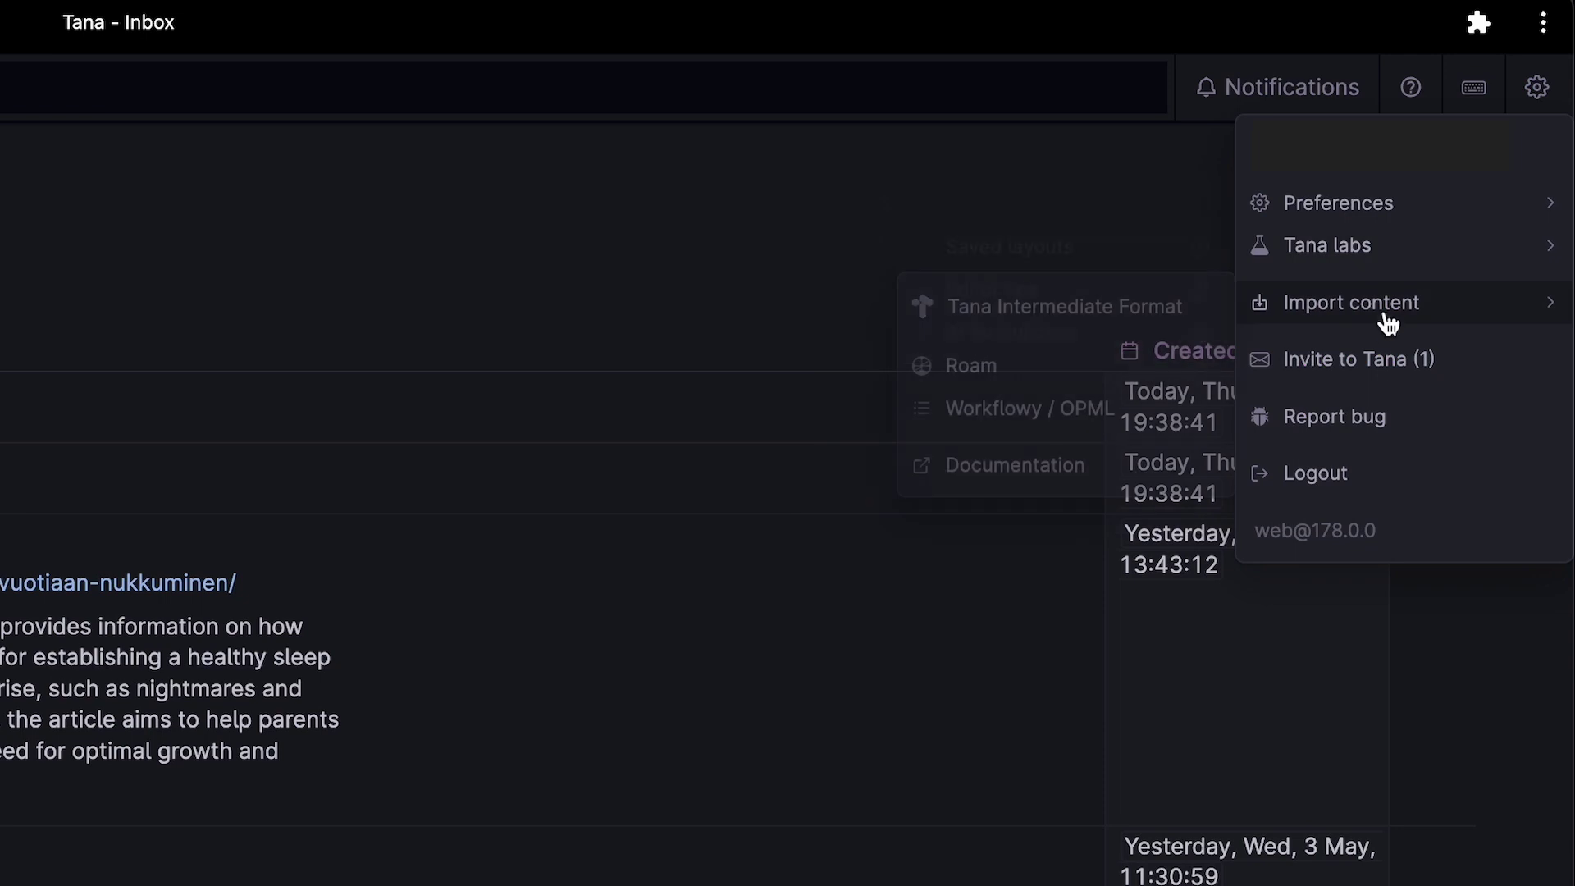
pyautogui.click(1364, 364)
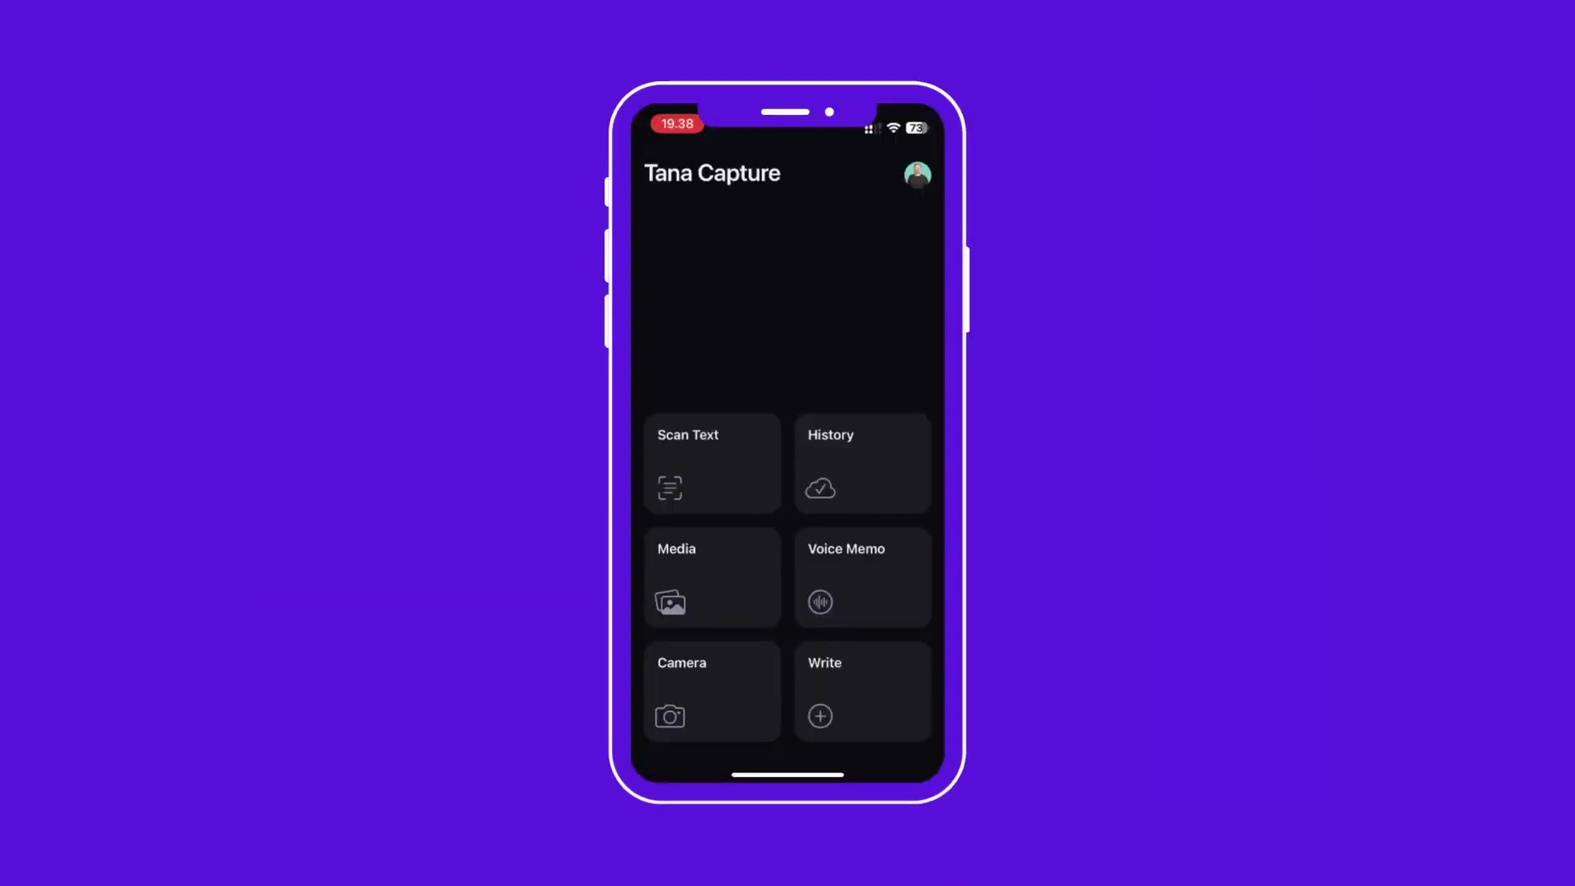
# Launch Tana Capture and start a new Write capture
pyautogui.click(862, 692)
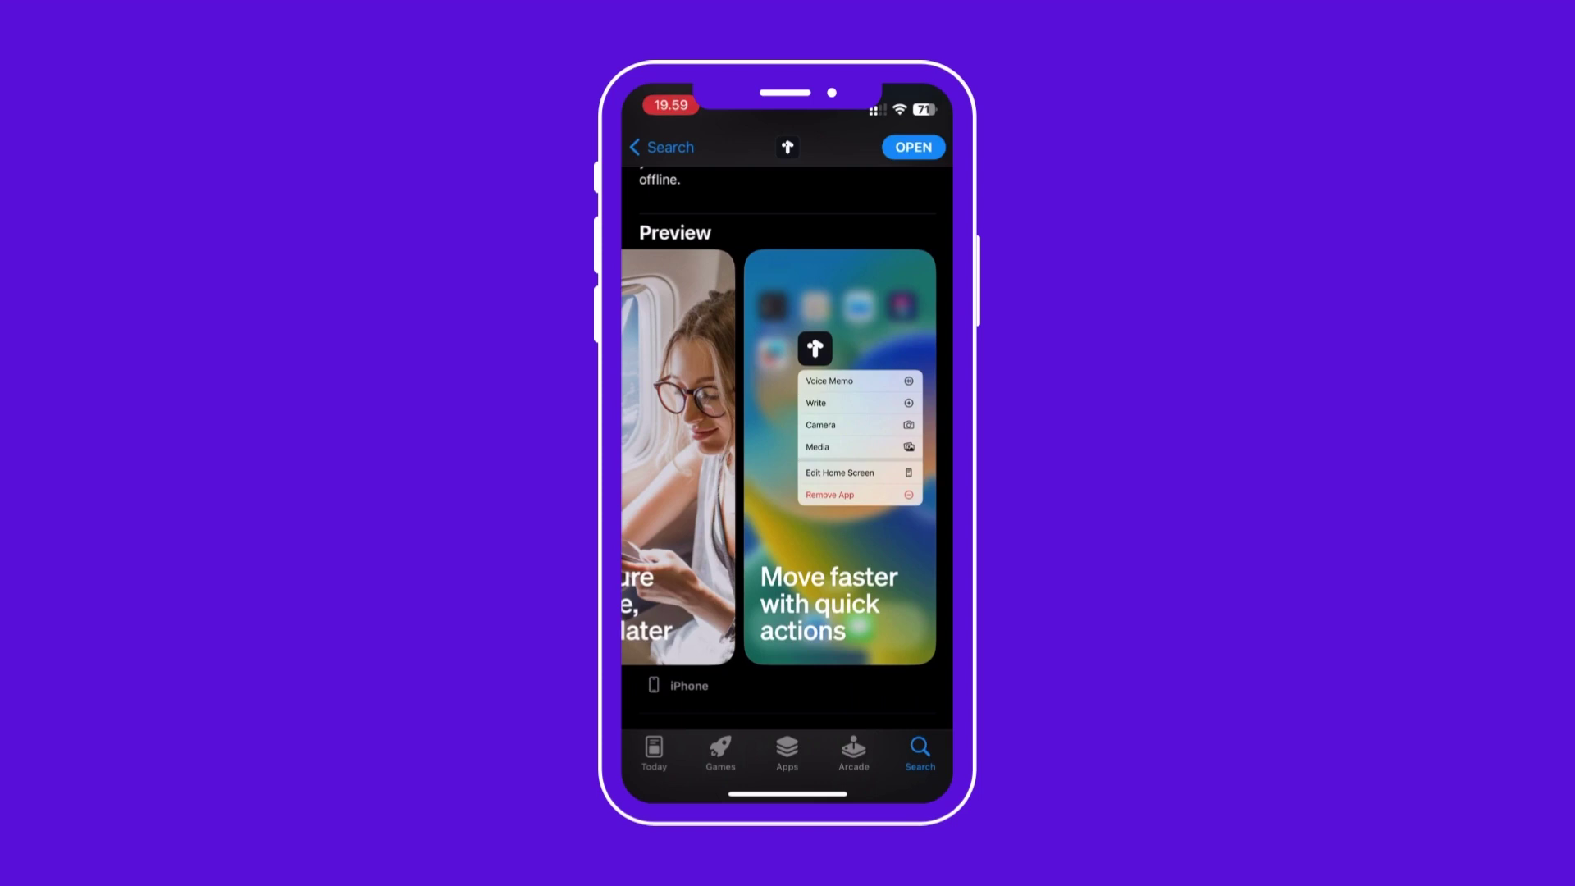
pyautogui.scroll(-3, 787, 443)
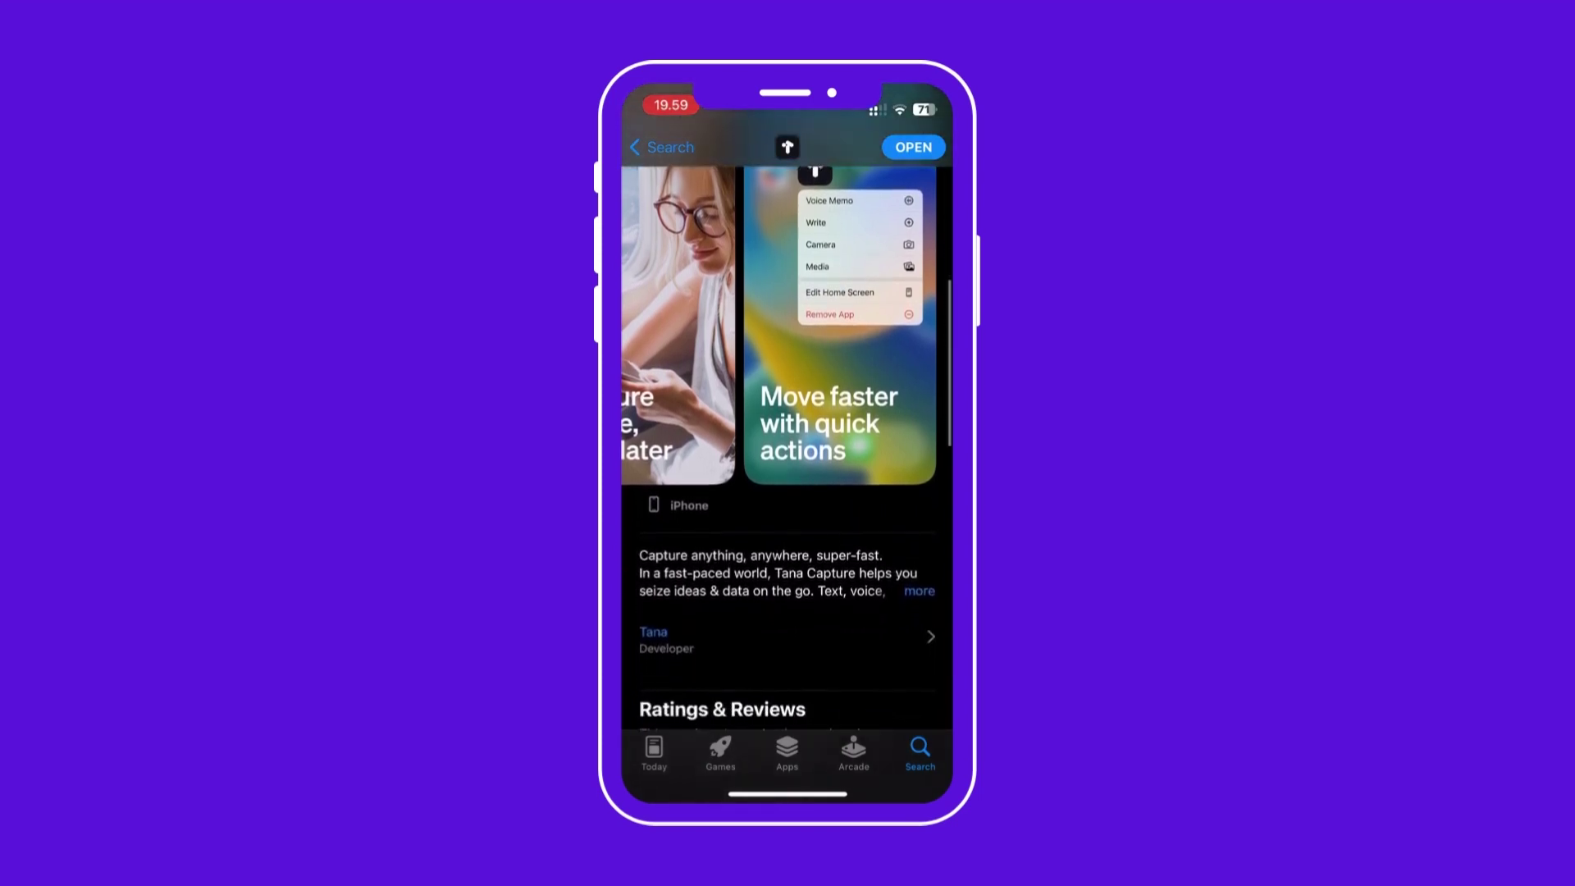
pyautogui.scroll(-6, 788, 443)
pyautogui.scroll(-5, 788, 444)
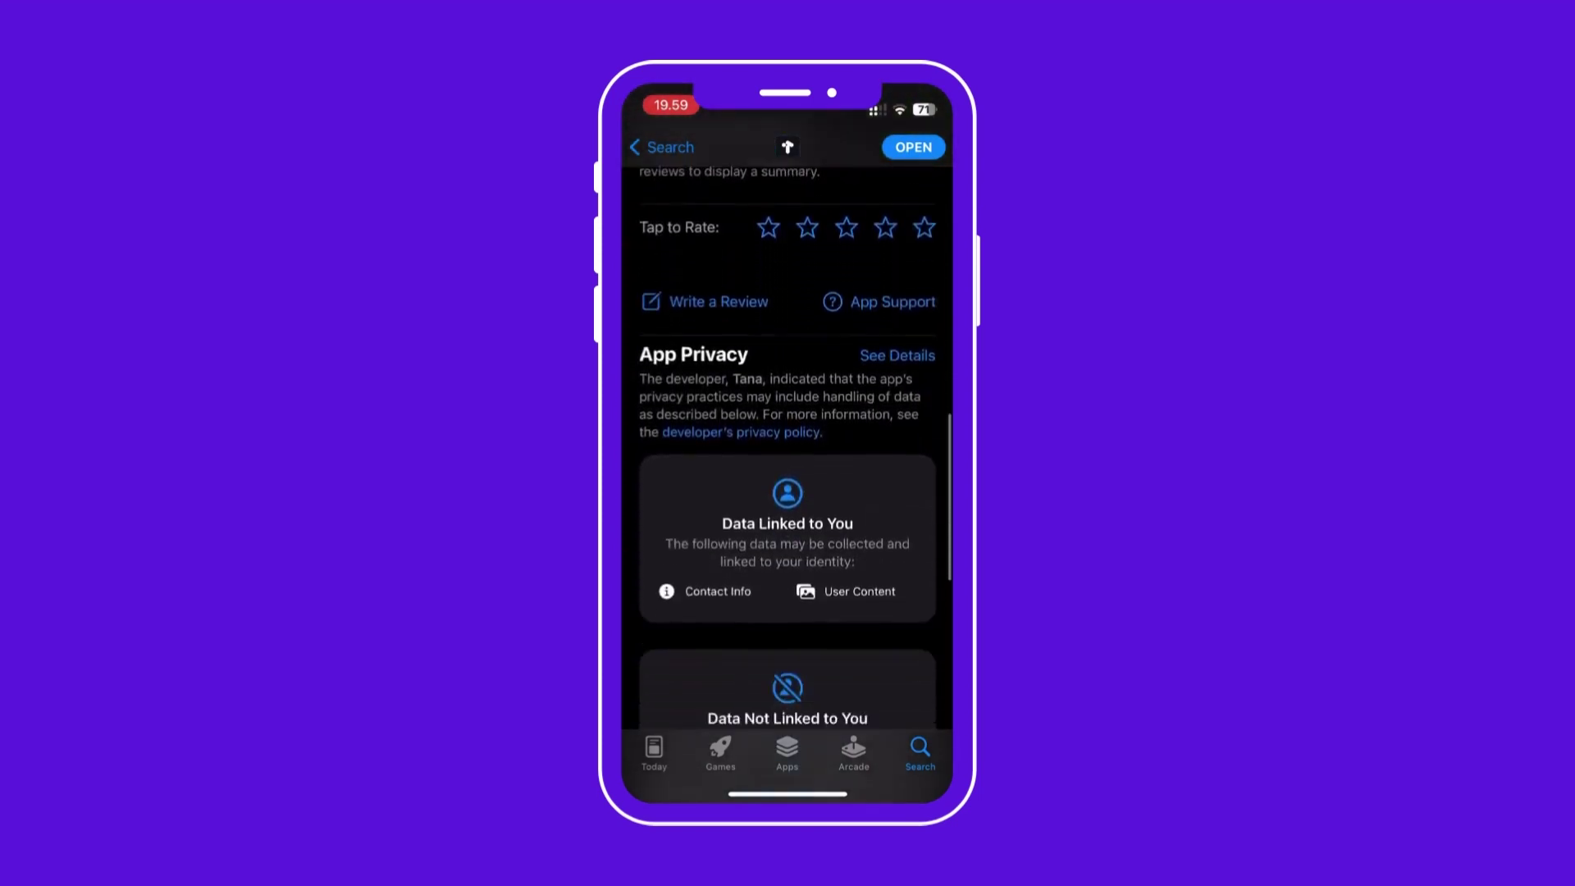
pyautogui.scroll(-3, 788, 492)
pyautogui.scroll(-3, 788, 492)
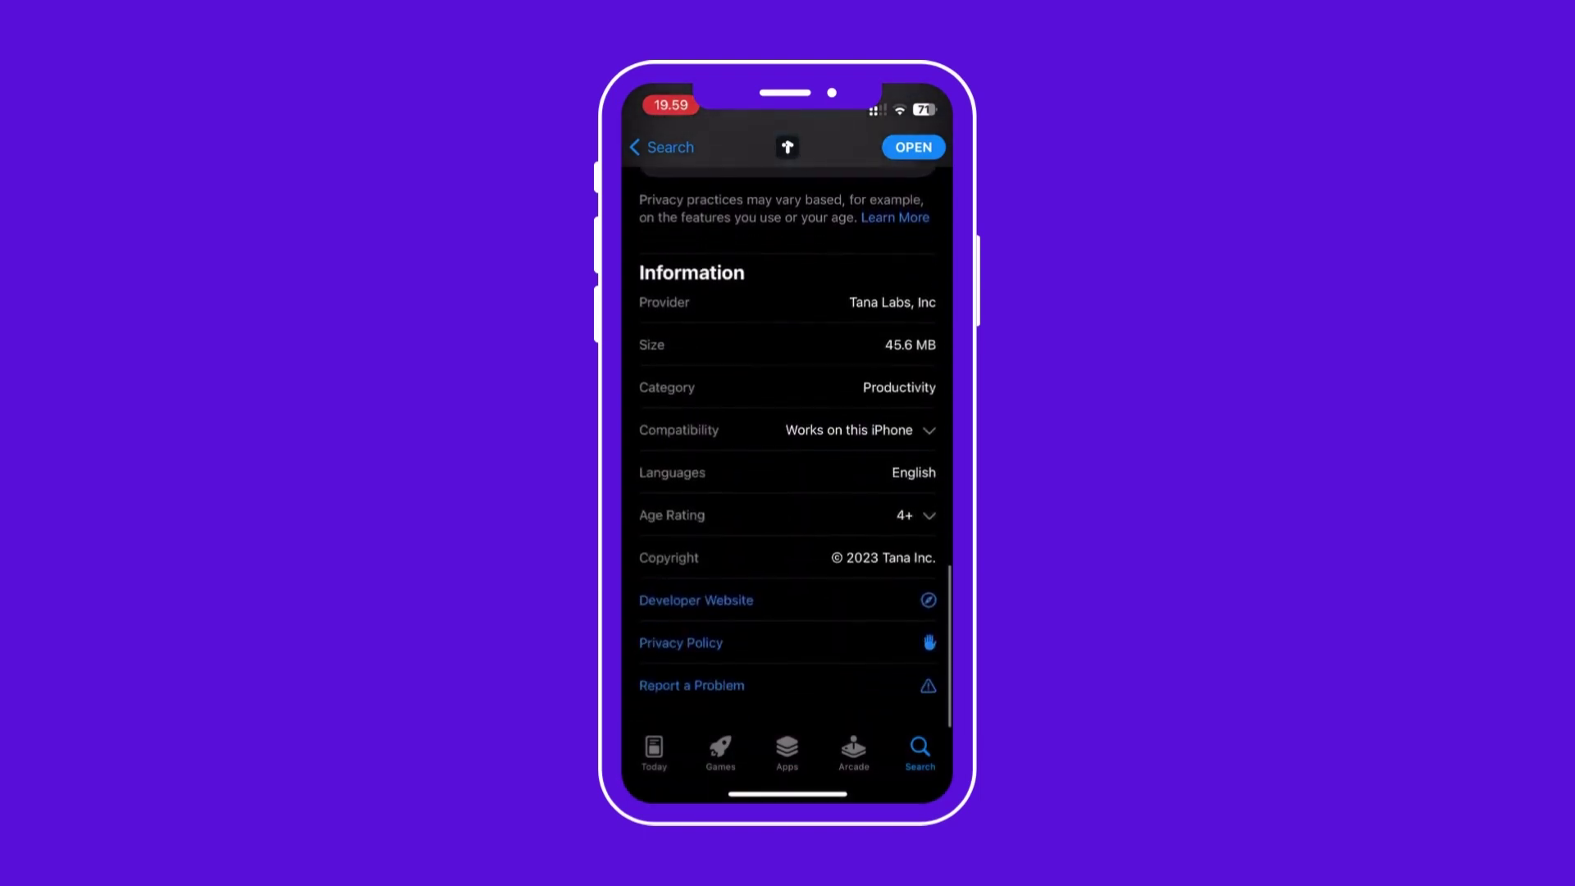
pyautogui.scroll(5, 787, 444)
pyautogui.scroll(10, 788, 443)
pyautogui.scroll(5, 787, 444)
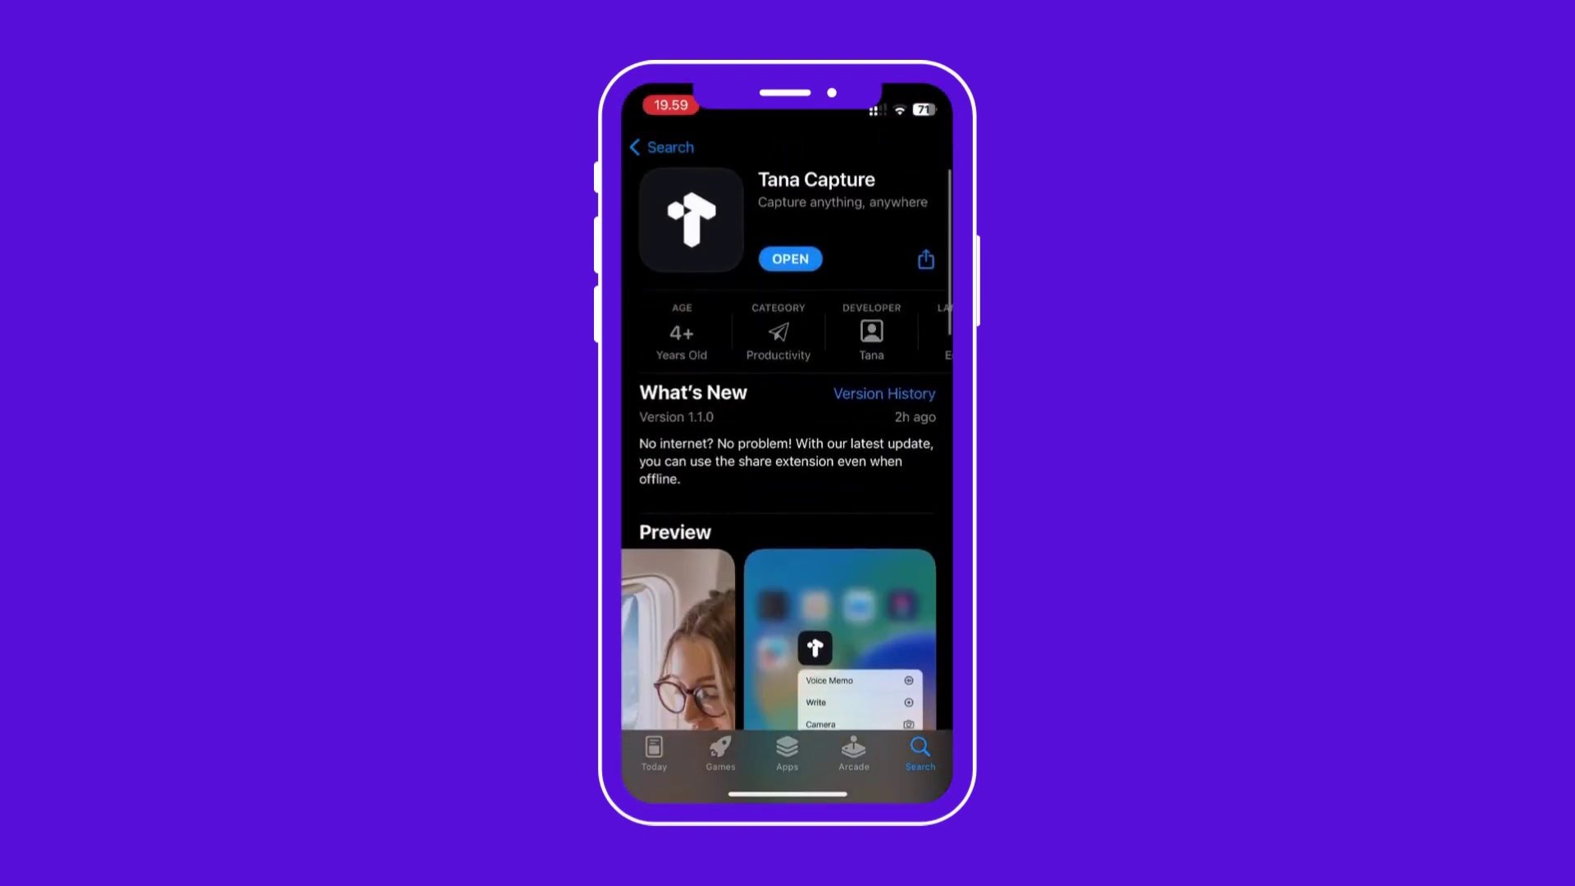
pyautogui.click(790, 257)
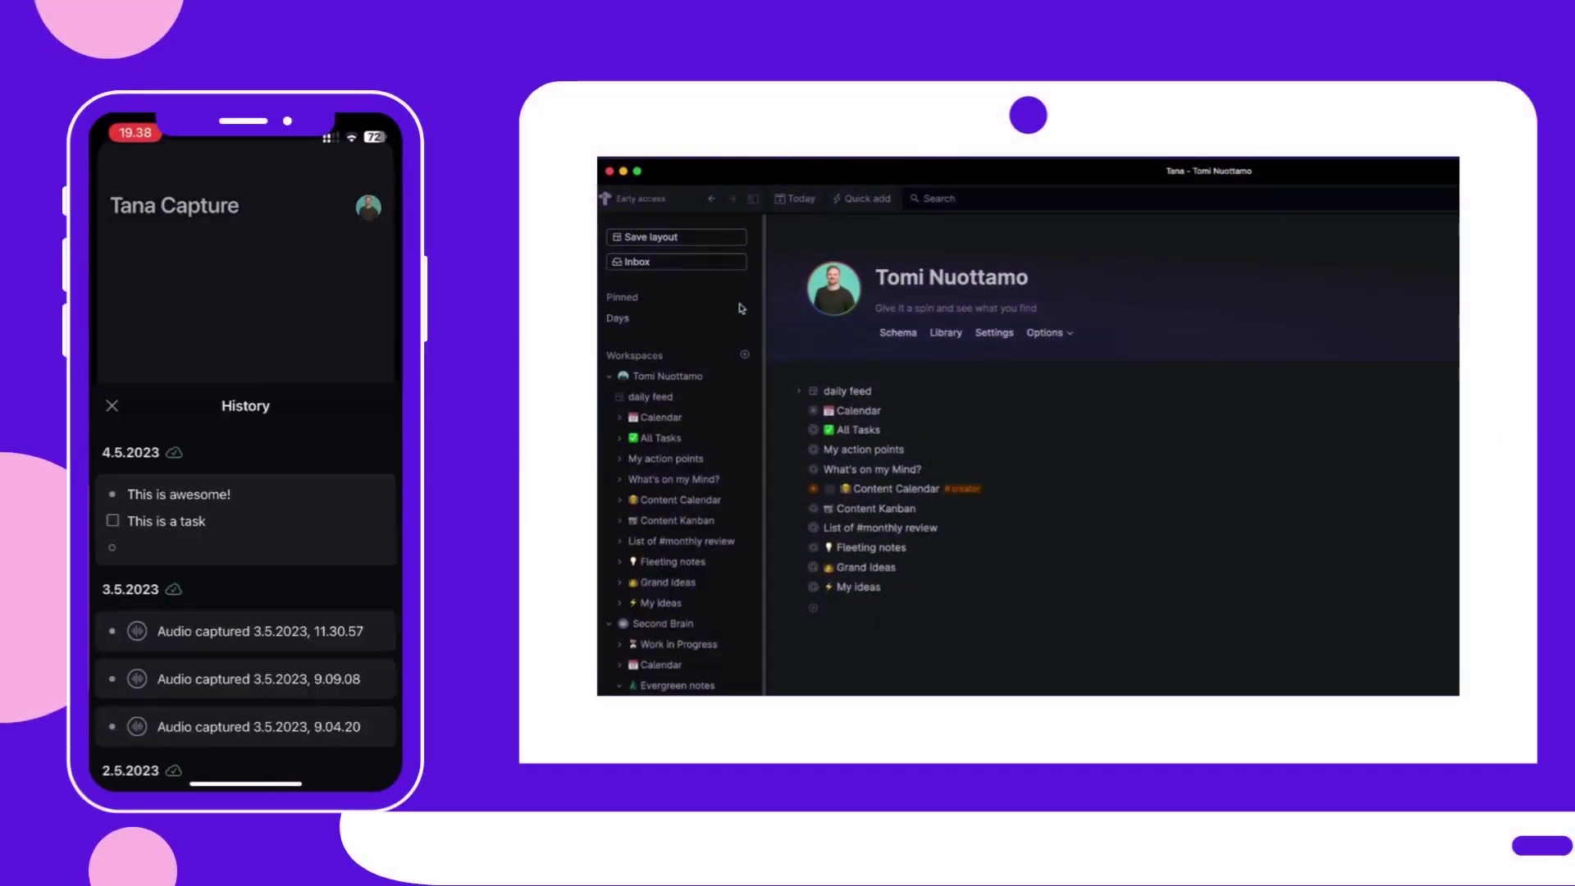
# Open the Tana desktop Inbox where mobile captures arrive
pyautogui.click(693, 267)
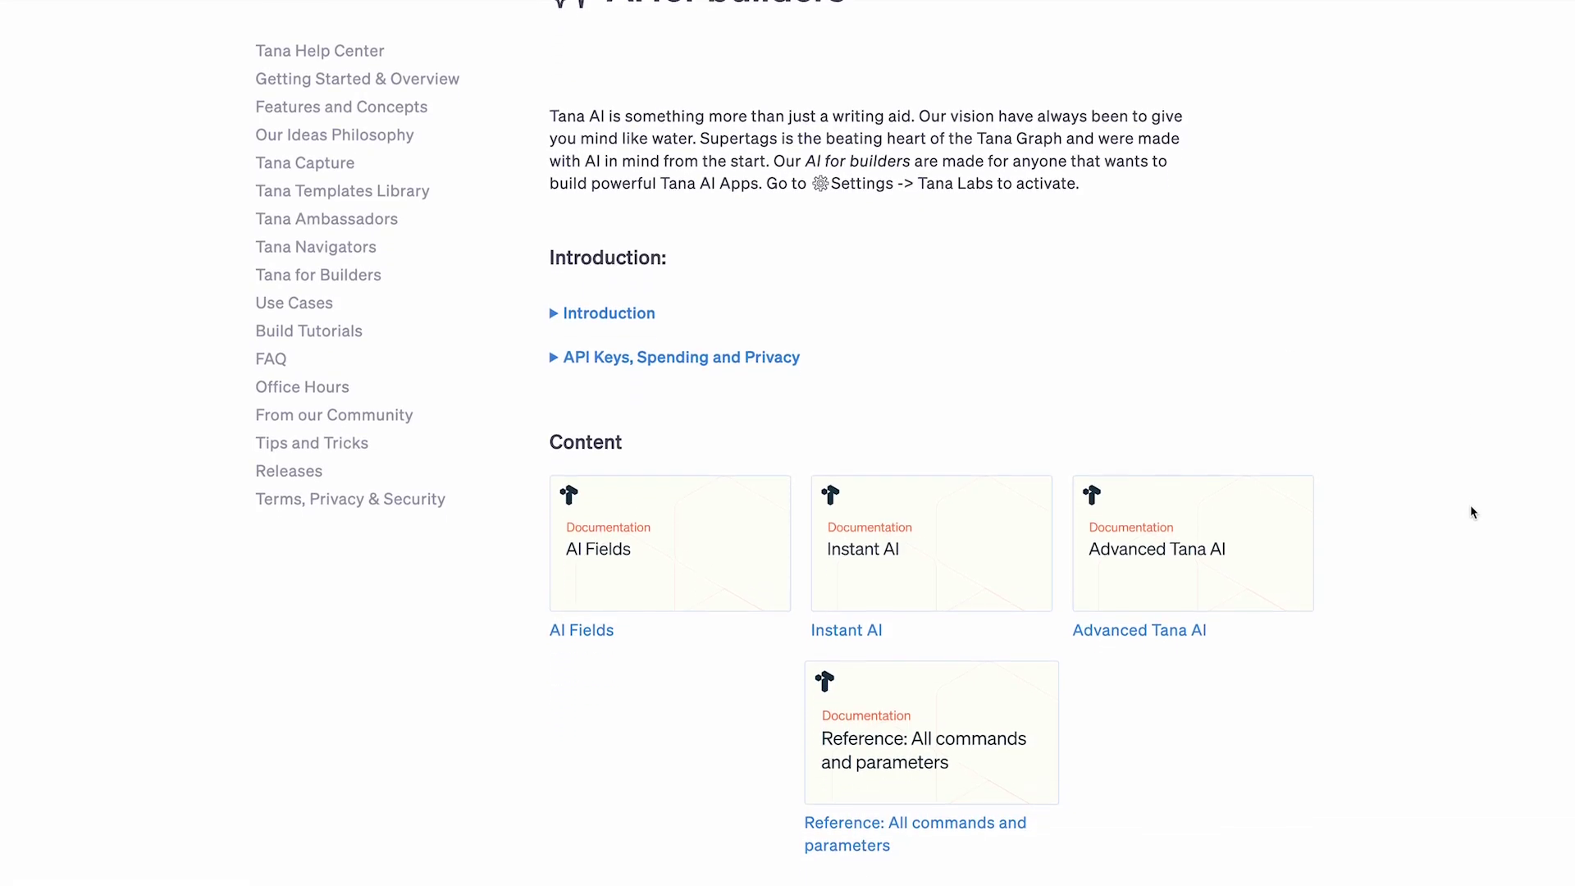
pyautogui.scroll(-1, 1471, 508)
pyautogui.scroll(-1, 1471, 507)
pyautogui.scroll(-1, 1470, 507)
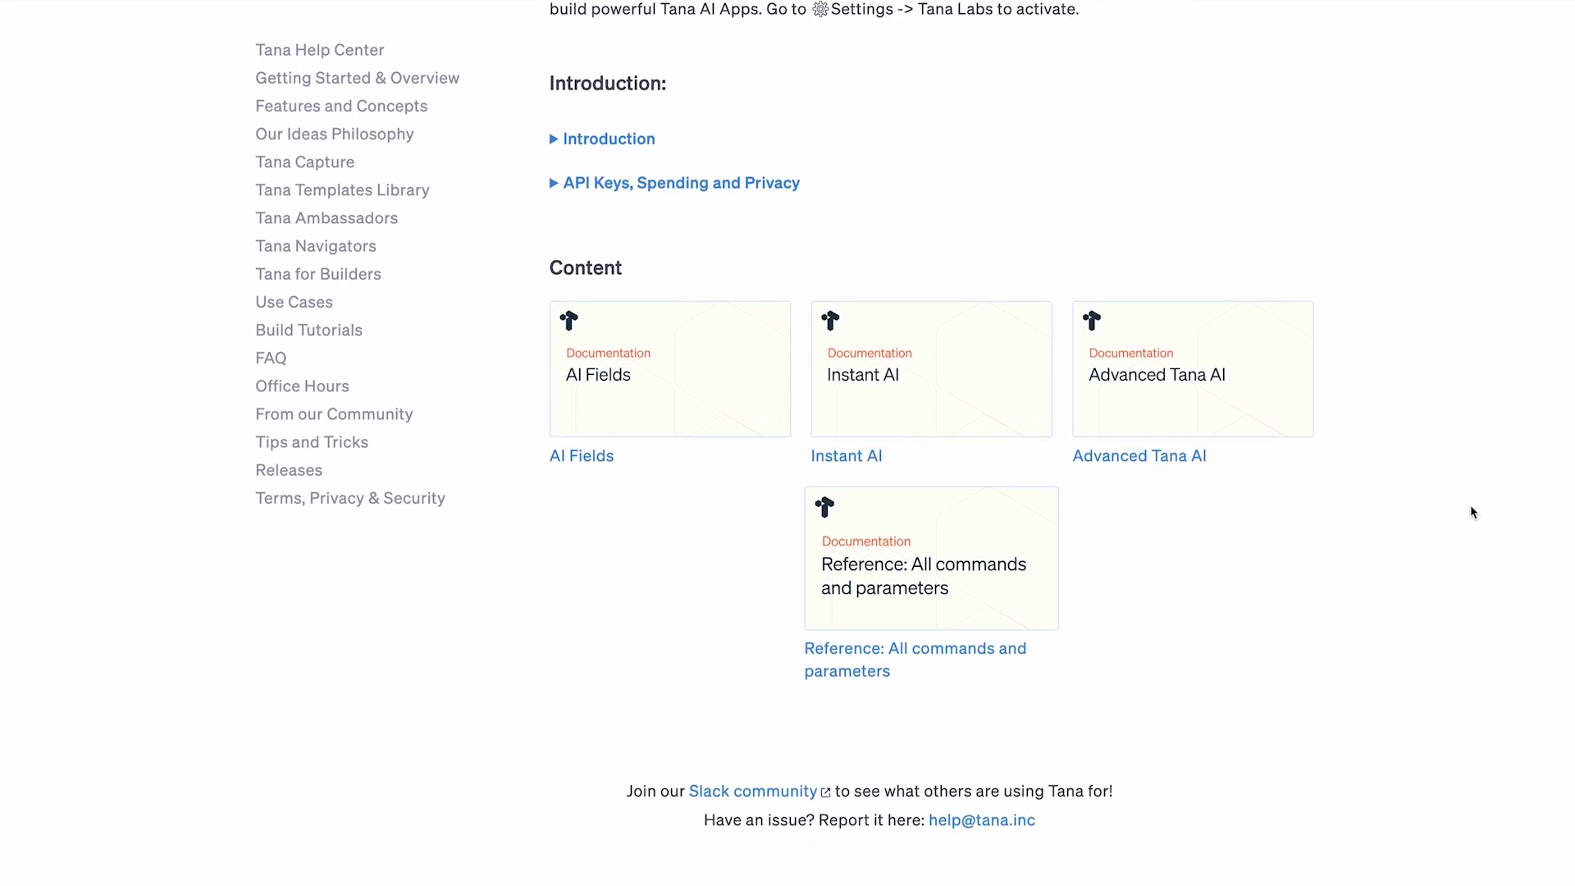
# Open the Instant AI card under Content on the AI for builders page
pyautogui.click(925, 392)
pyautogui.scroll(-1, 1358, 464)
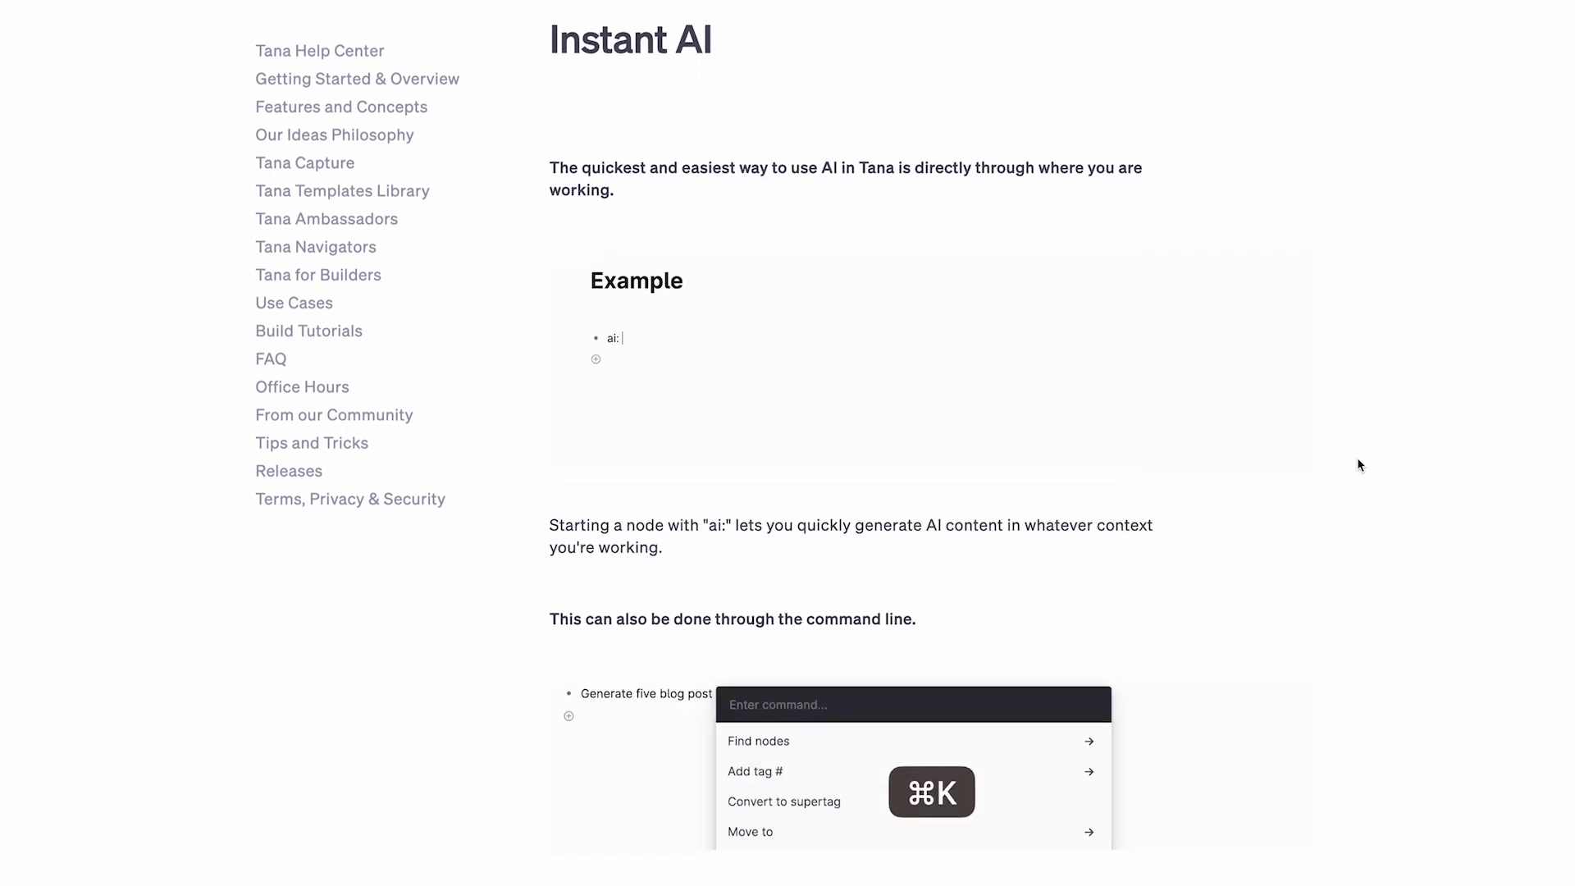
pyautogui.scroll(-2, 1359, 464)
pyautogui.scroll(-1, 1359, 464)
pyautogui.scroll(-1, 1358, 465)
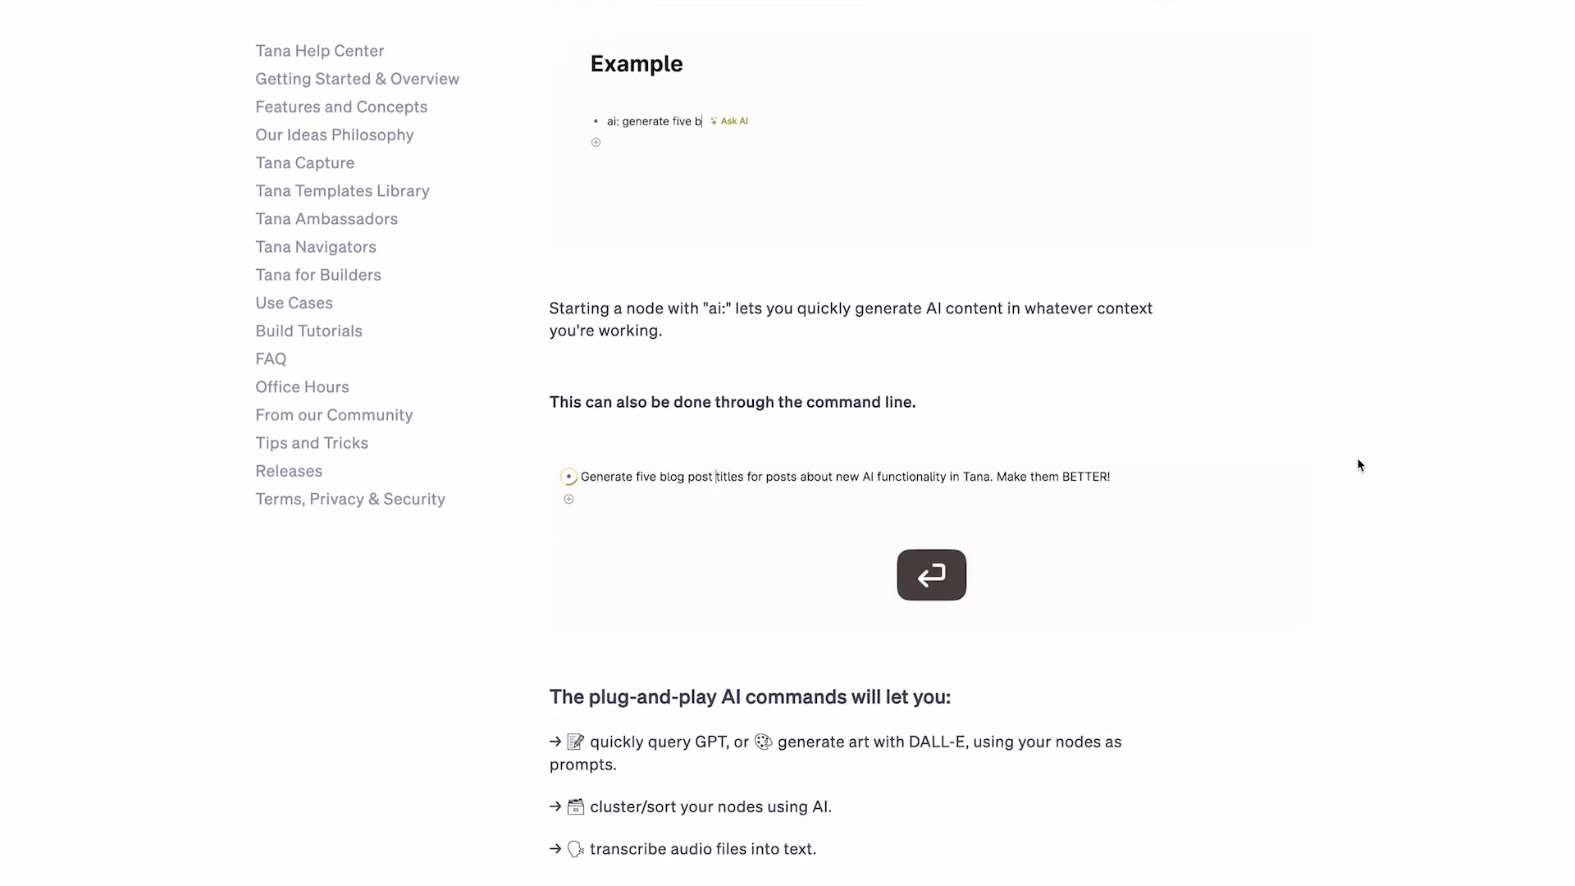
pyautogui.scroll(-1, 1360, 465)
pyautogui.scroll(-1, 1360, 465)
pyautogui.scroll(-1, 1360, 464)
pyautogui.scroll(-1, 1359, 464)
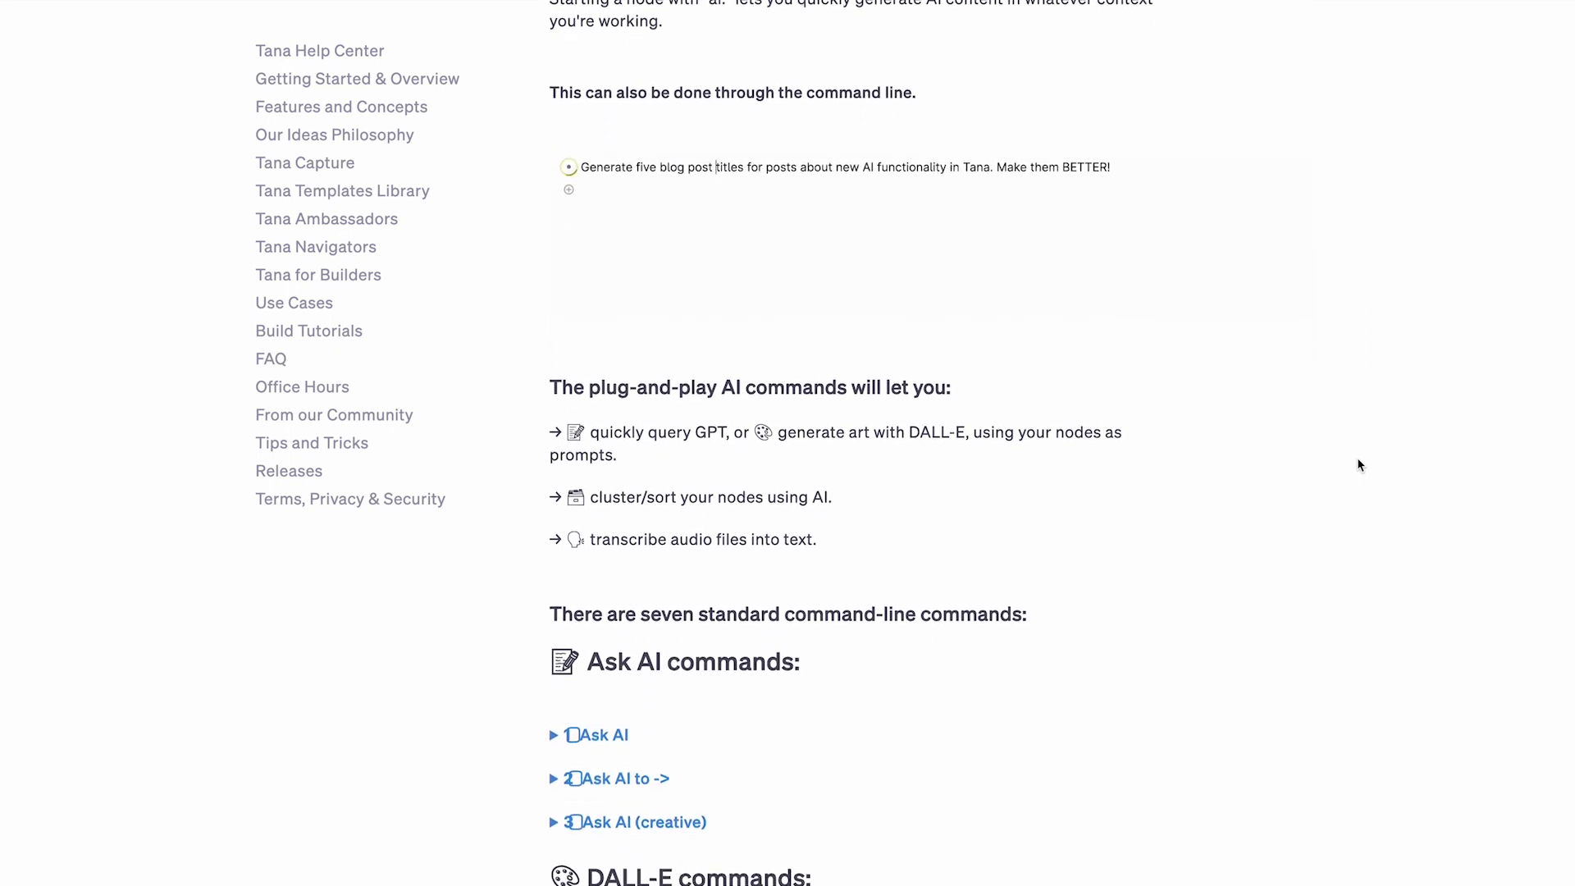
pyautogui.scroll(-1, 1358, 464)
pyautogui.scroll(-1, 1358, 464)
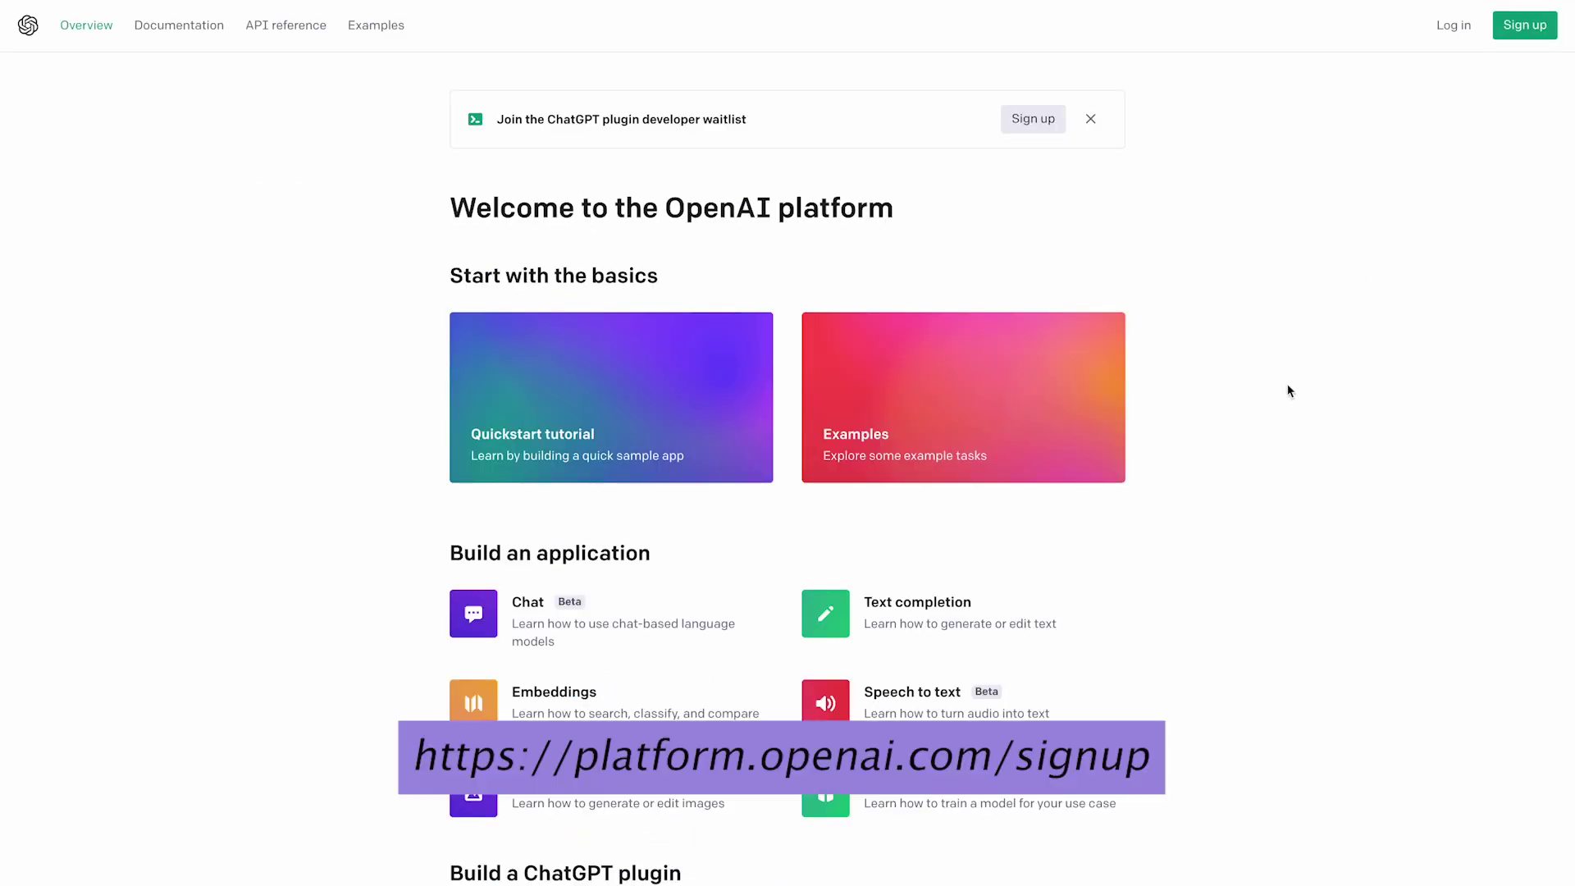
# Sign up for OpenAI Platform and generate a secret key named 'Tana API'
pyautogui.click(1537, 34)
pyautogui.write('myem')
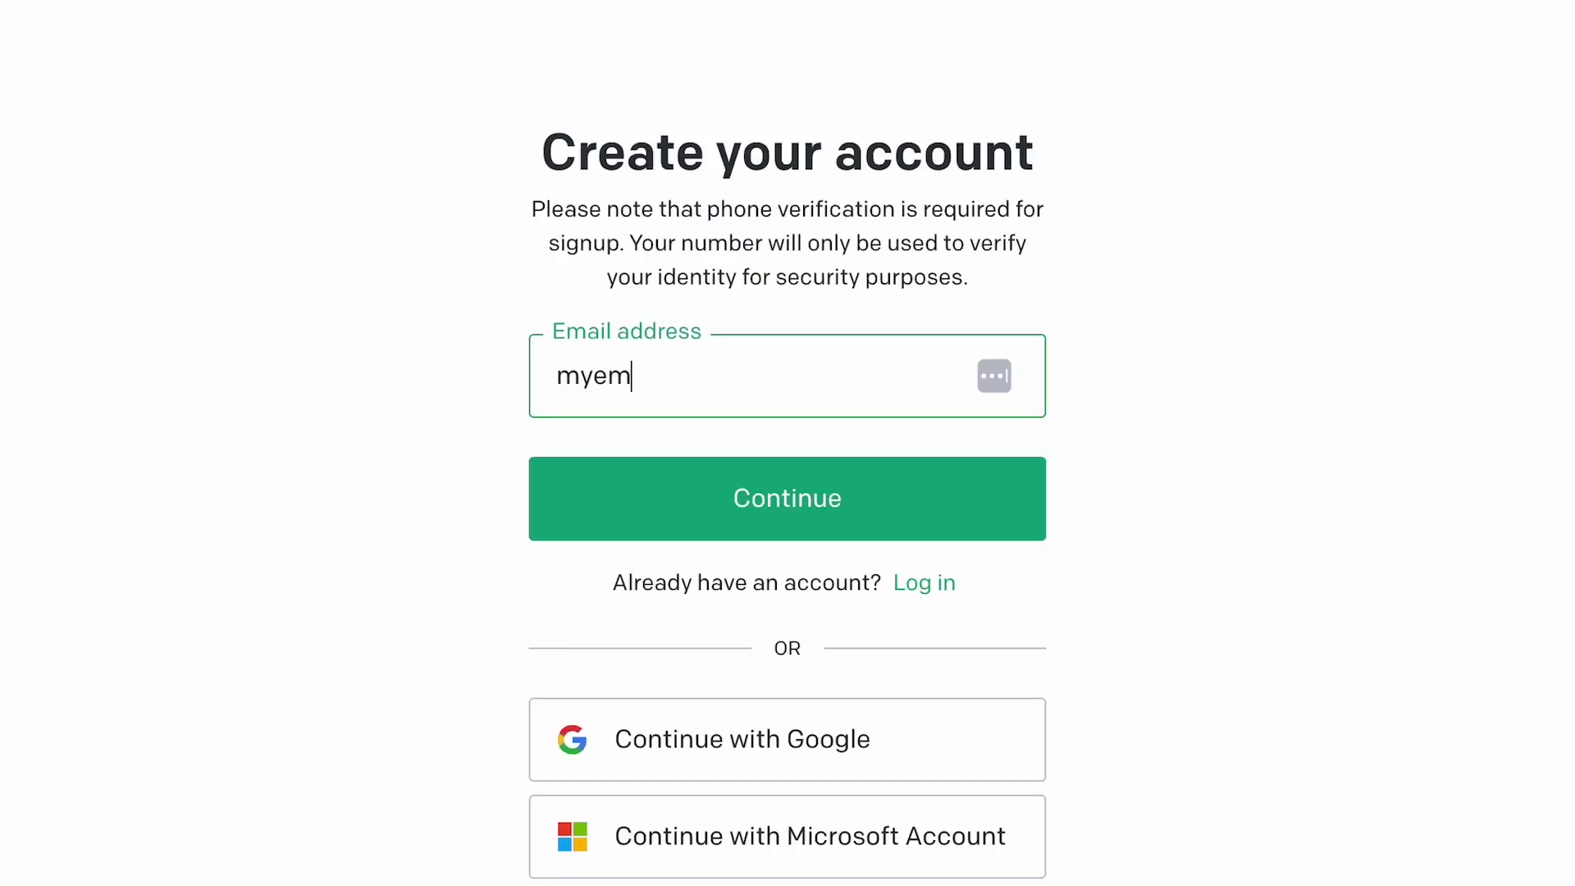
pyautogui.write('ail@')
pyautogui.write('email')
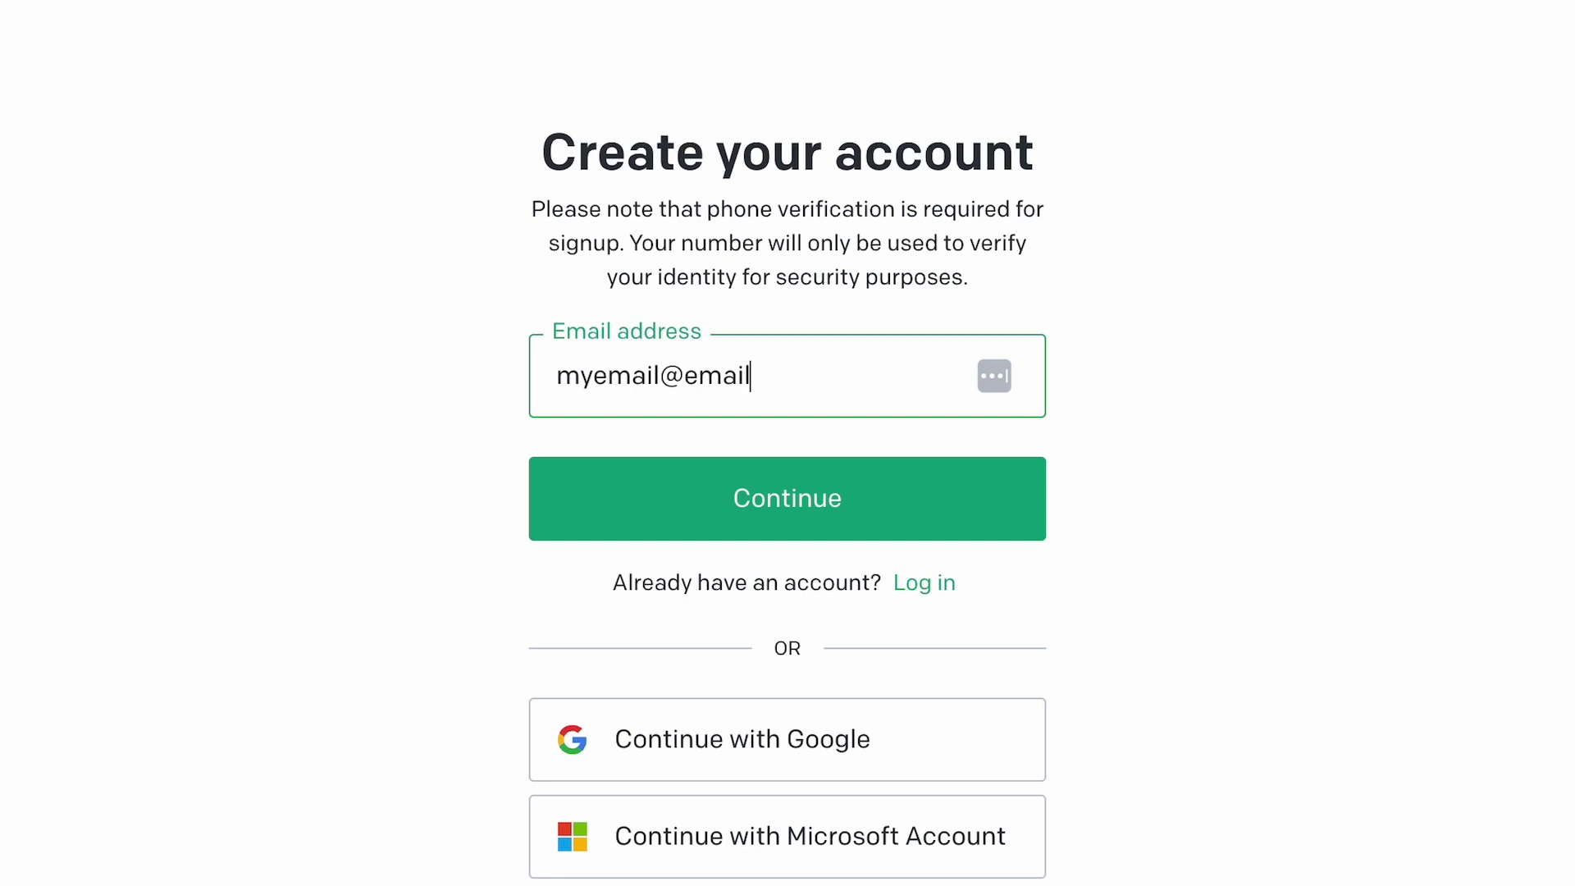
pyautogui.write('.com')
pyautogui.click(1527, 25)
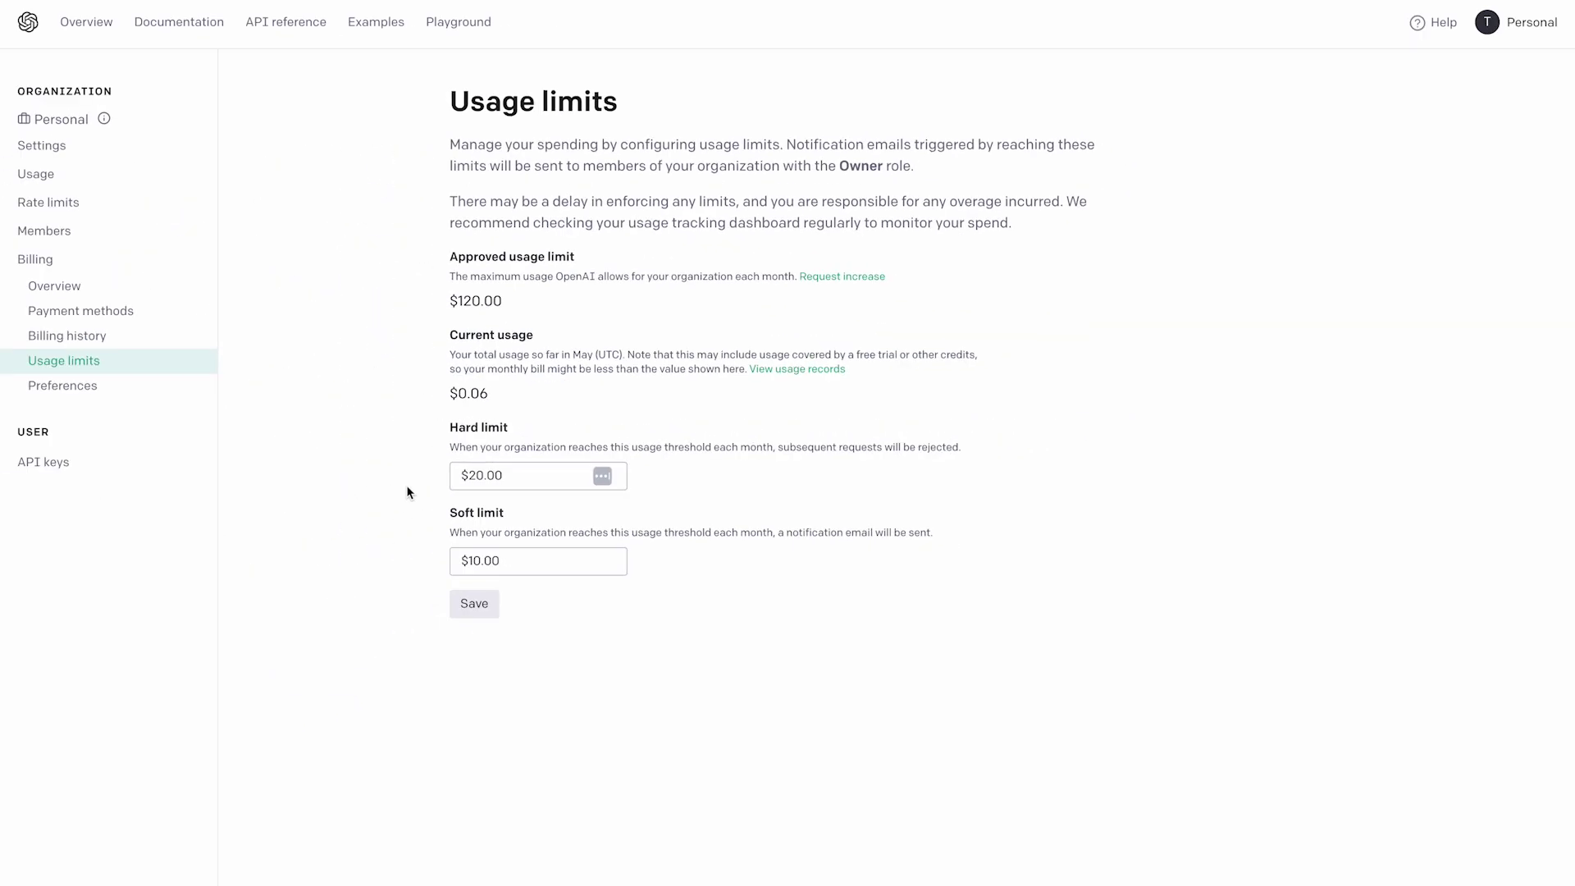
pyautogui.click(53, 181)
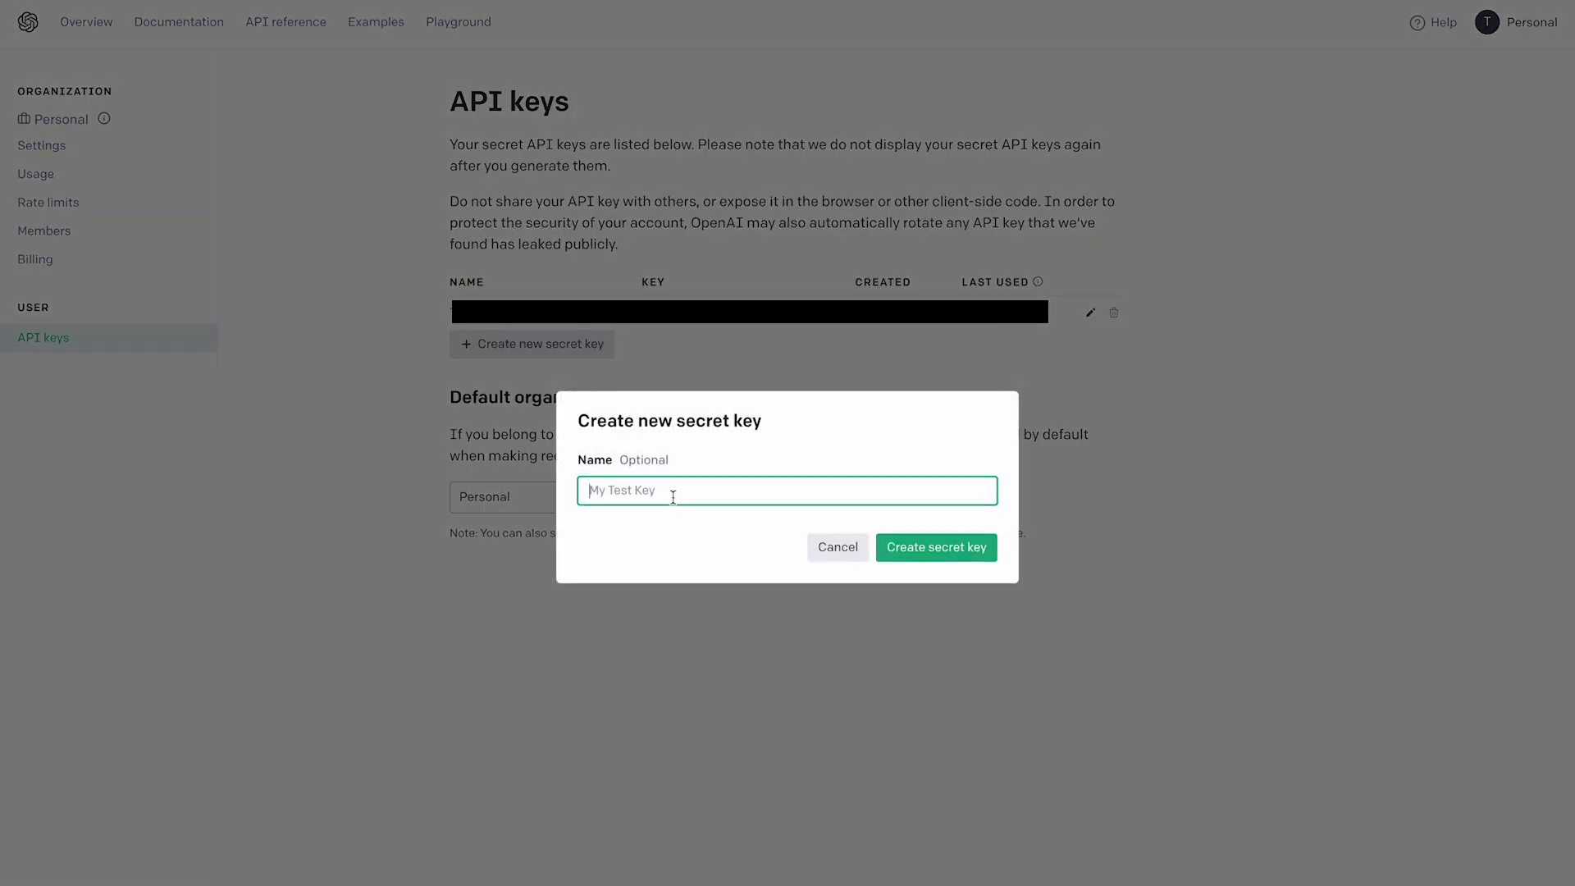
pyautogui.write('Tana')
pyautogui.write(' API')
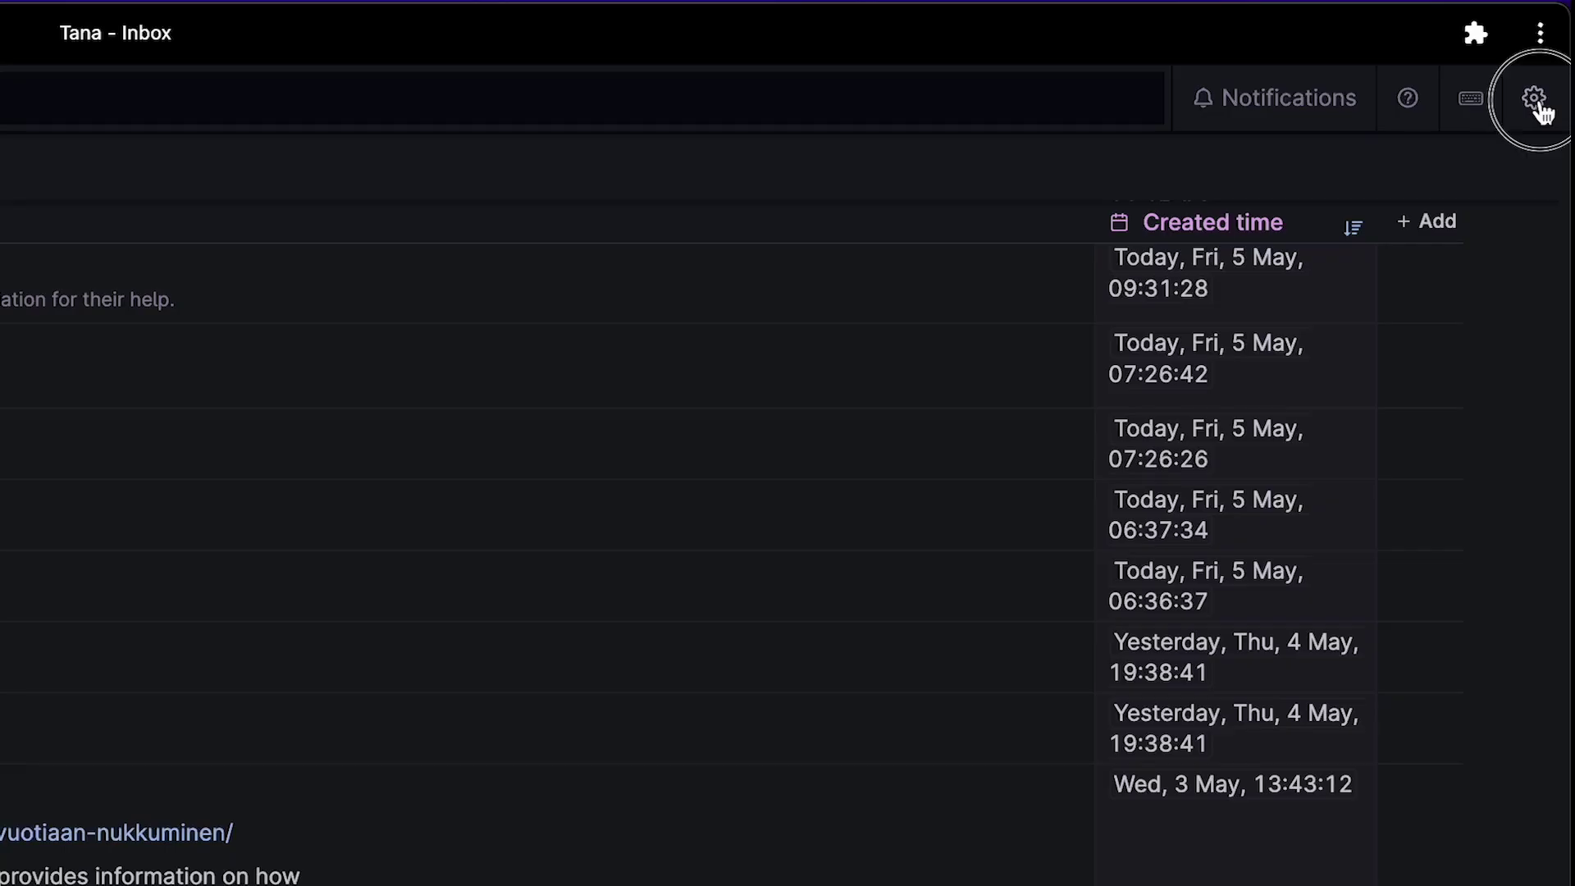
pyautogui.click(1533, 99)
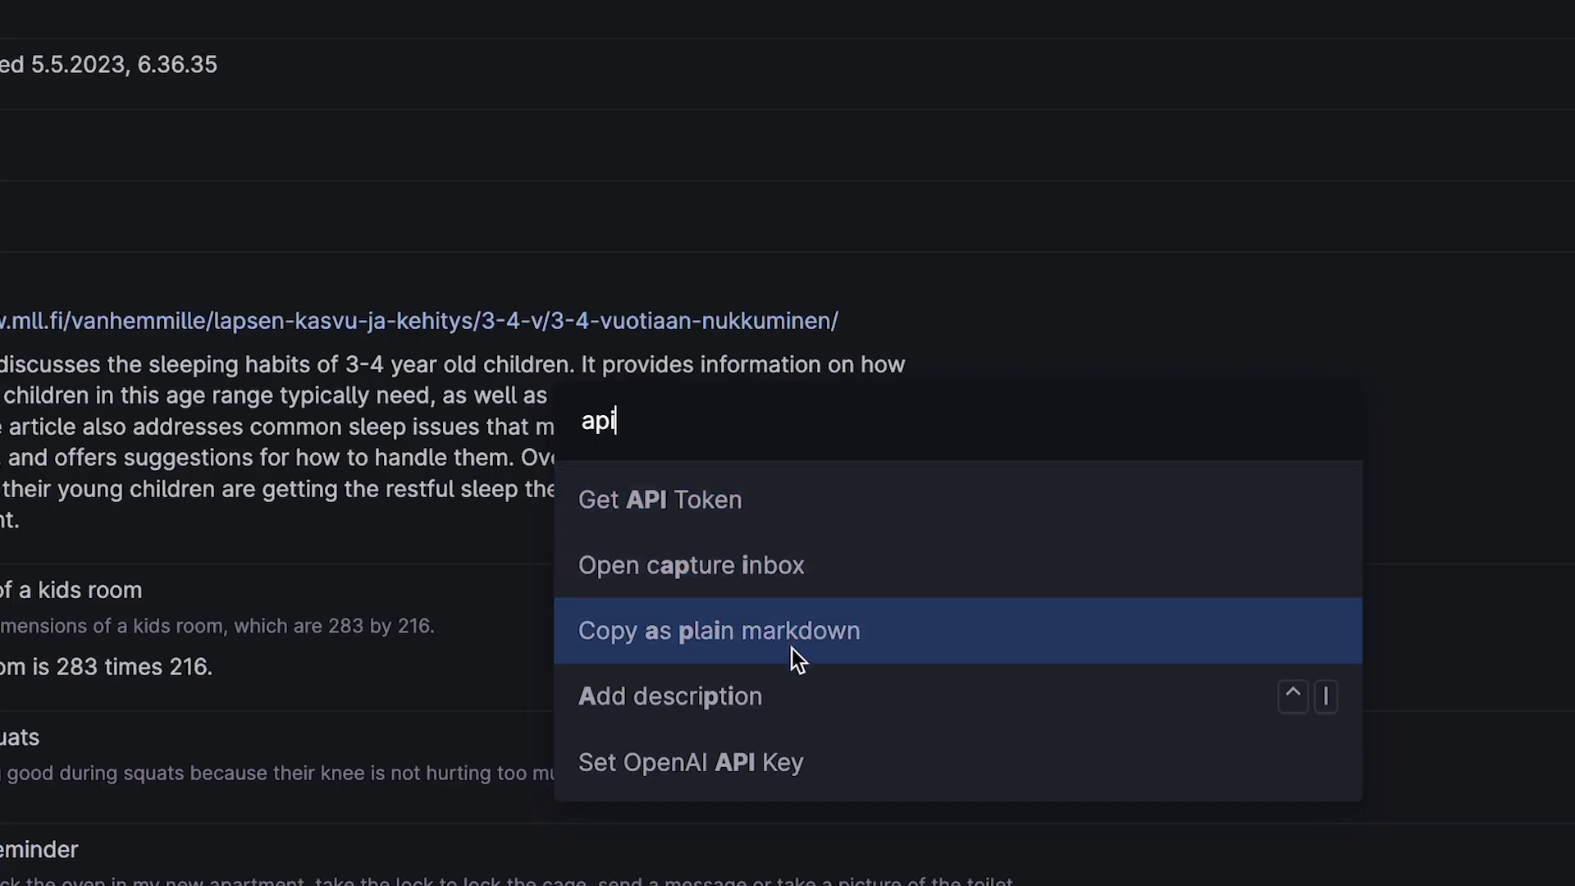
# Open the OpenAI API key settings and transcribe all captured audio
pyautogui.click(790, 763)
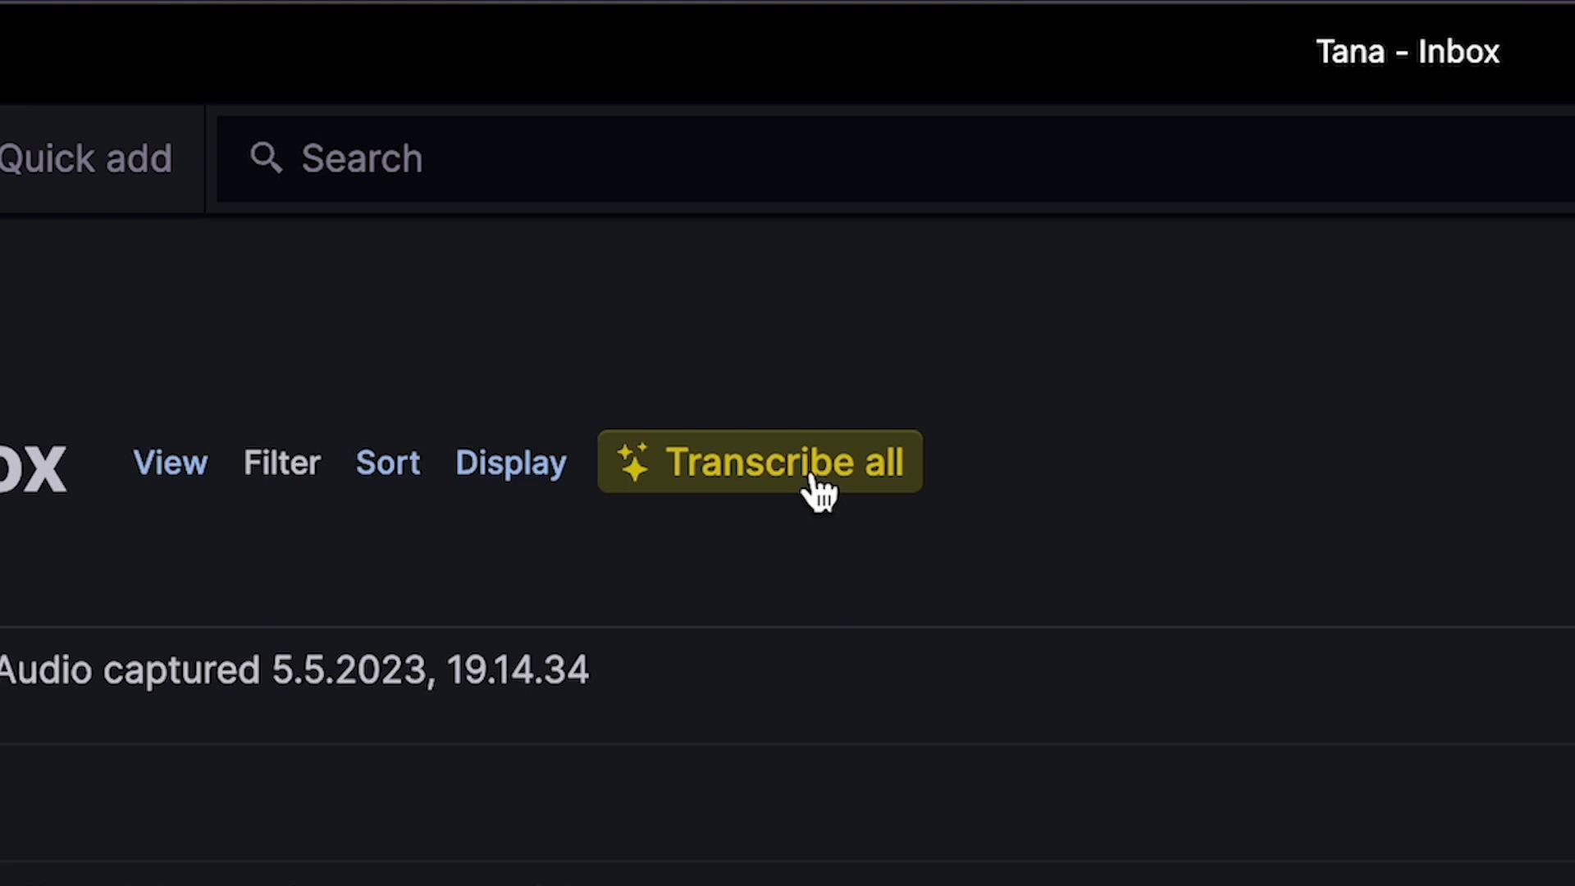
pyautogui.click(819, 490)
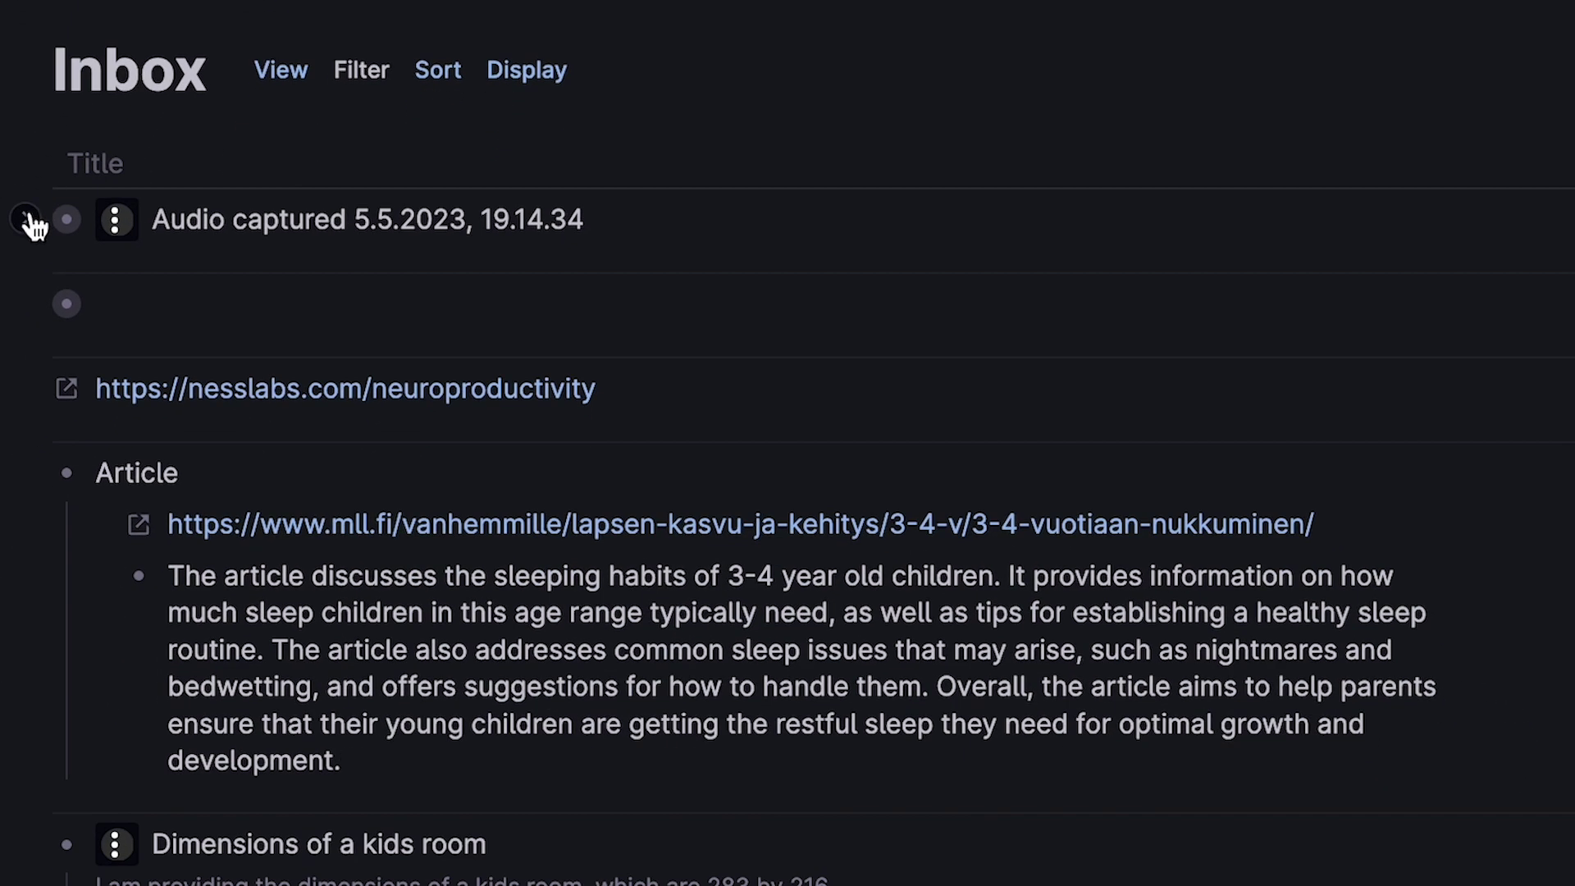
# Add an AI summary of the neuroproductivity link's post
pyautogui.rightClick(597, 147)
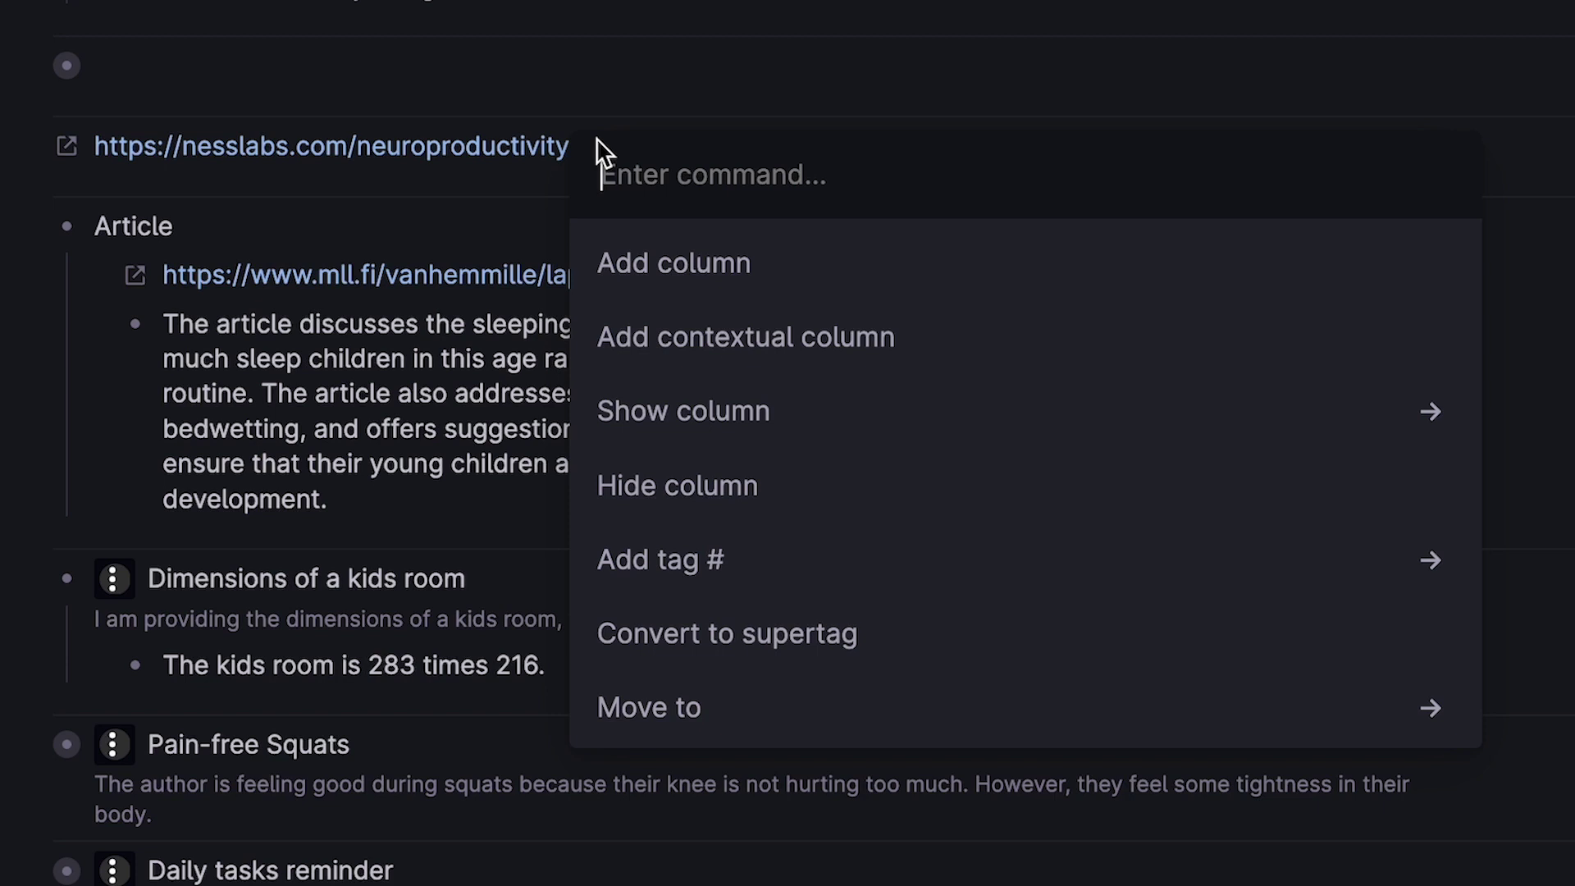
pyautogui.write('ai')
pyautogui.press('Down')
pyautogui.press('Return')
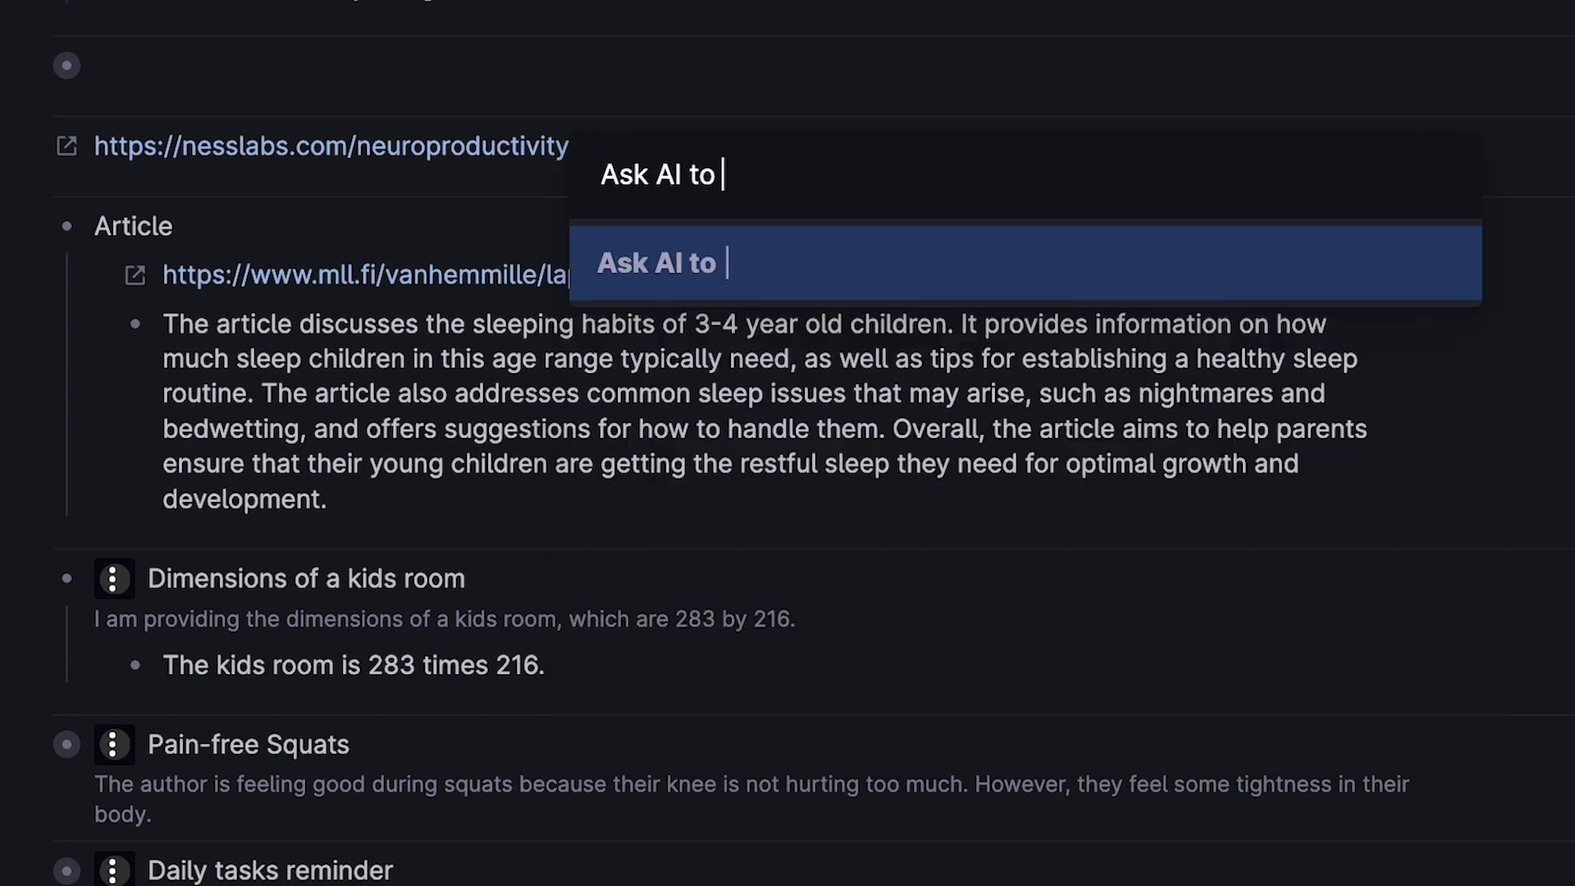
pyautogui.write('summari')
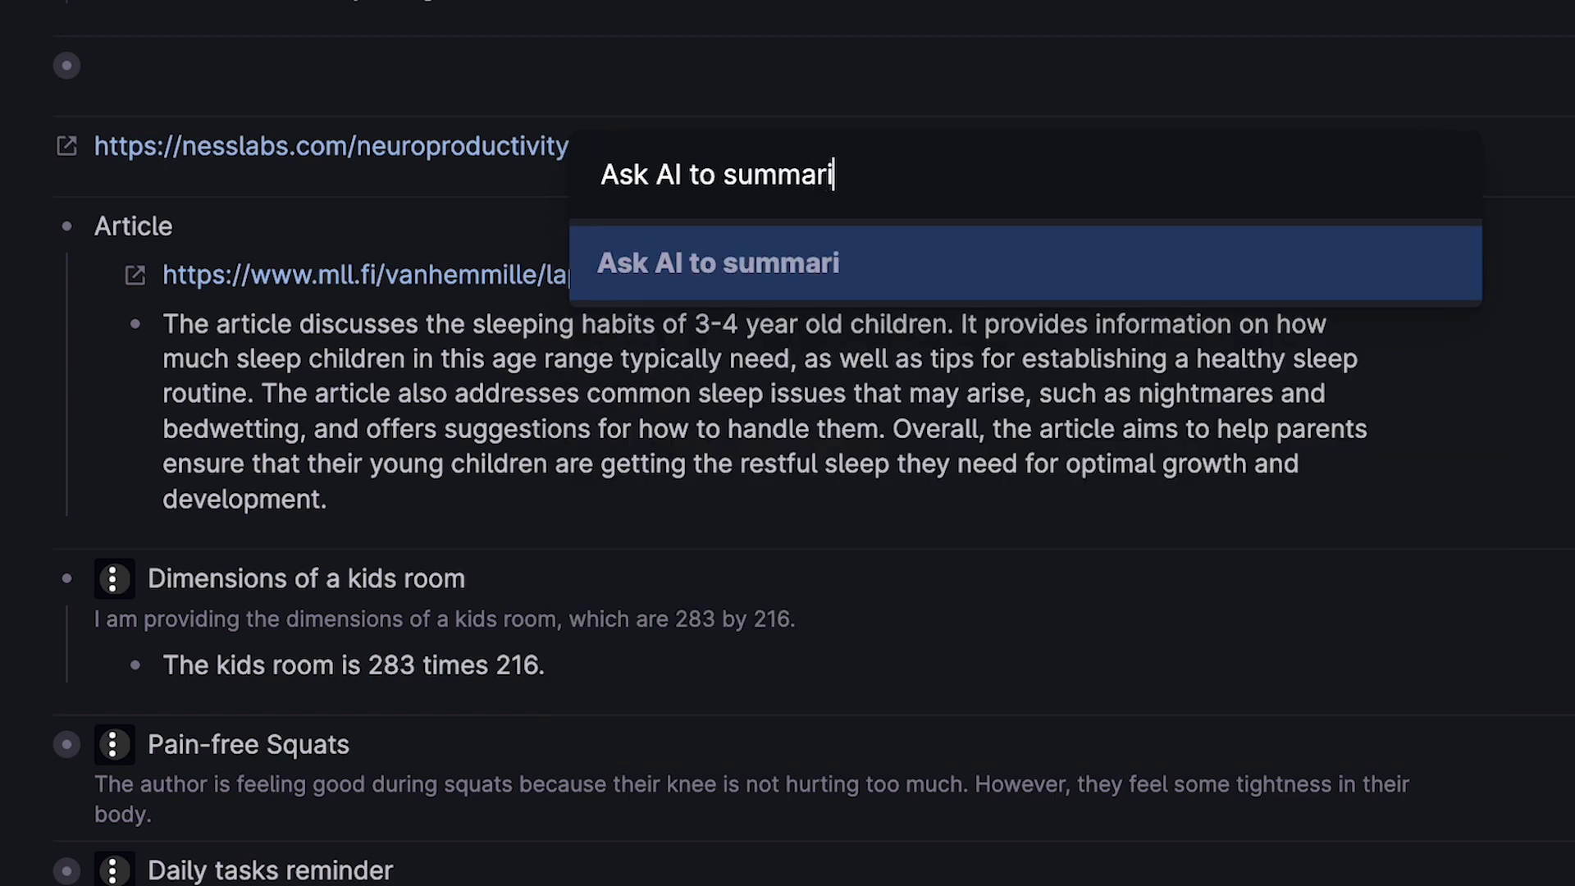
pyautogui.write('ze the p')
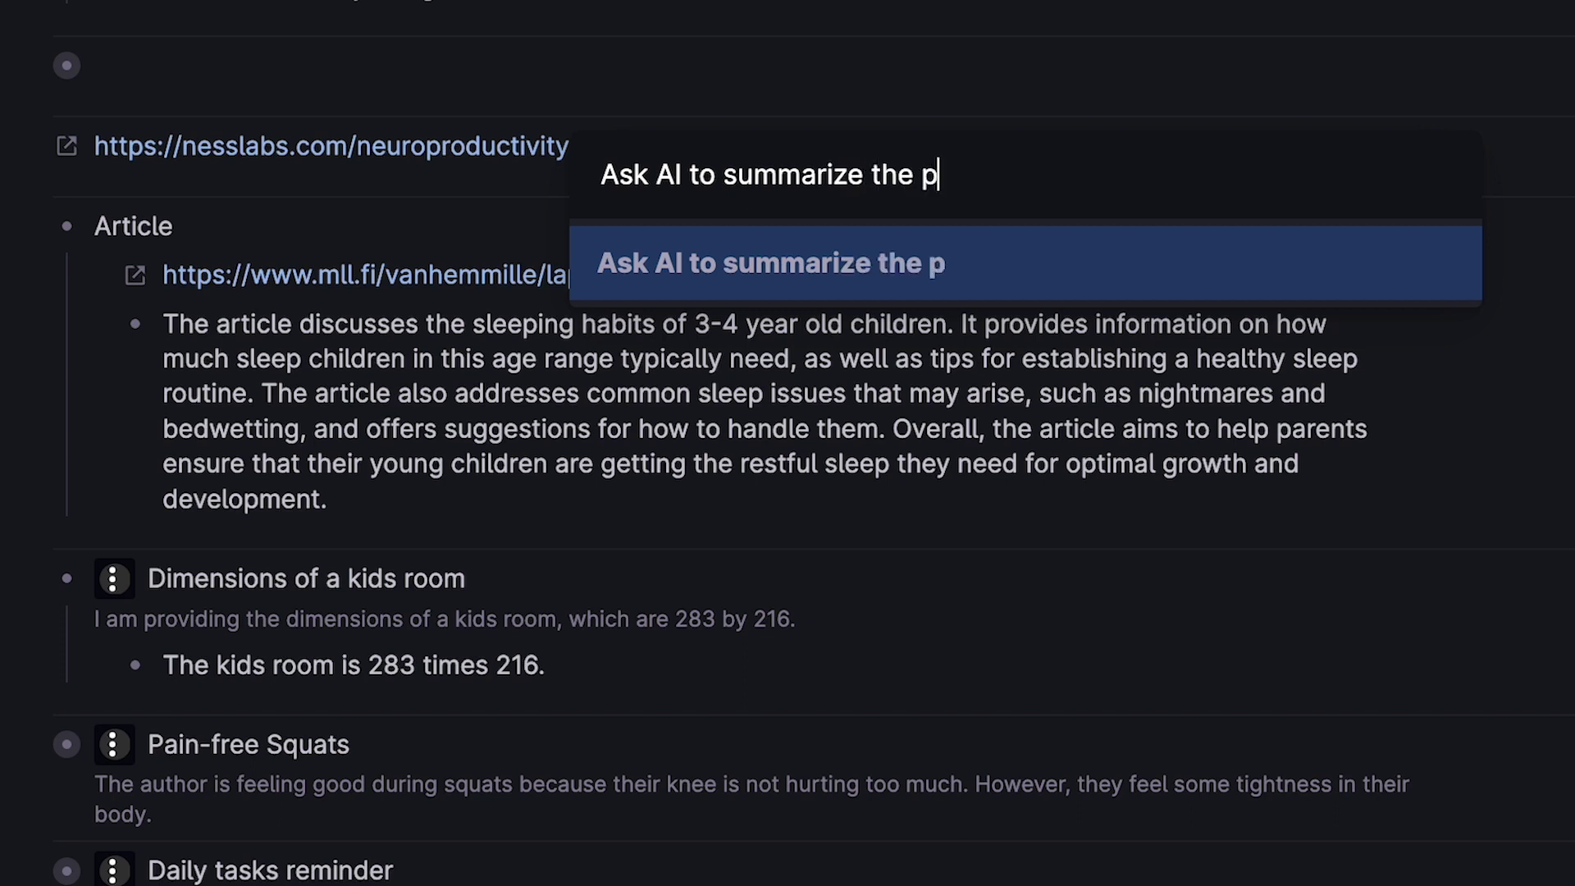
pyautogui.write('ost')
pyautogui.press('Return')
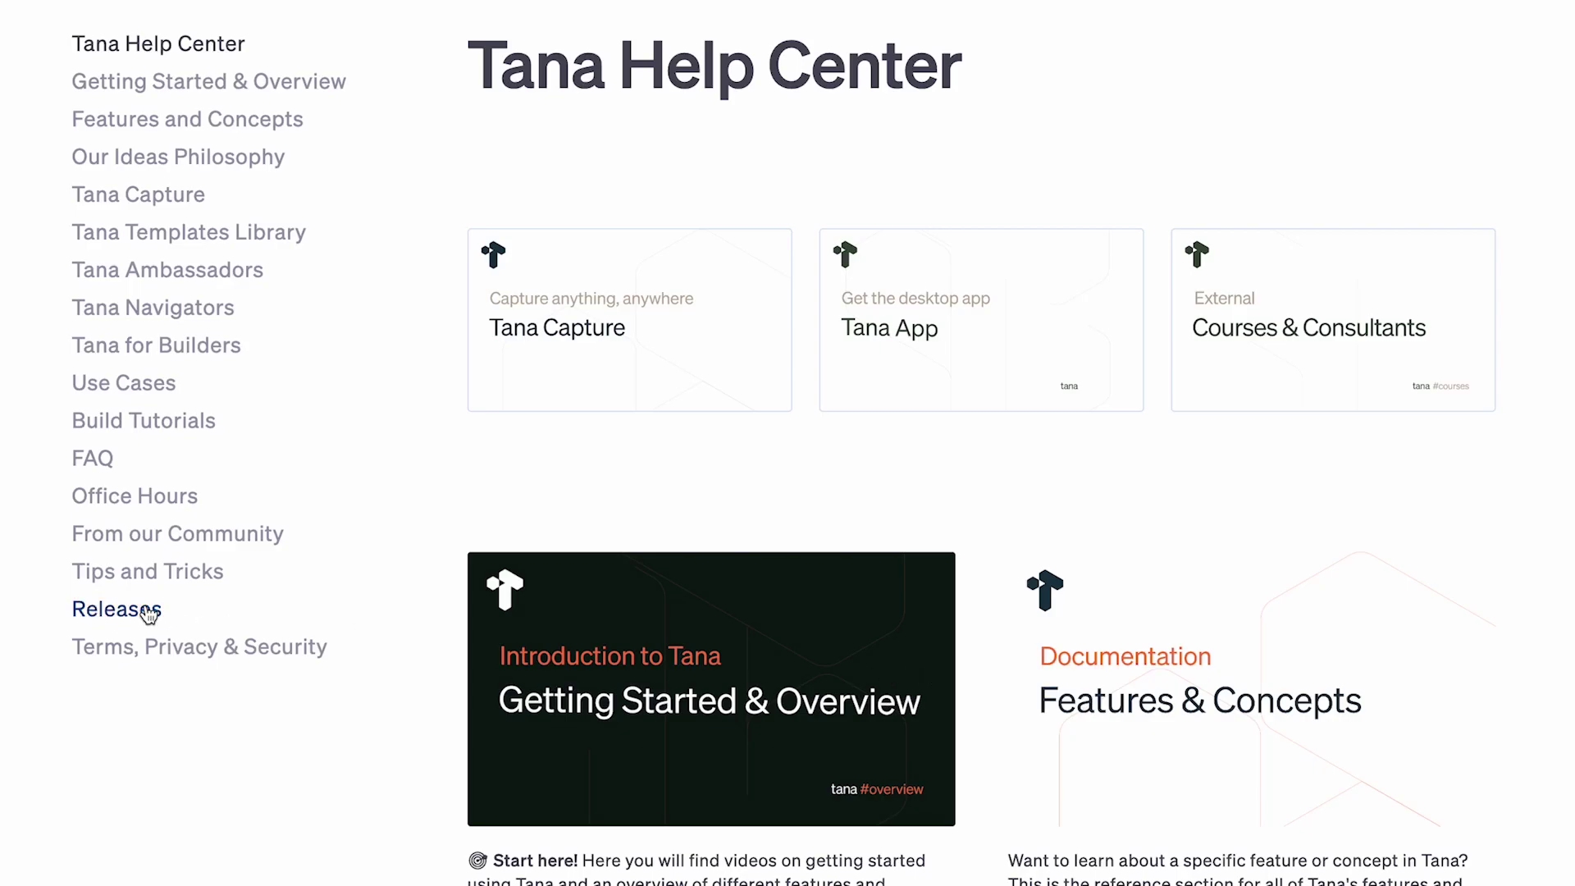
# Open the Releases page from the Help Center sidebar
pyautogui.click(148, 611)
pyautogui.scroll(-3, 1134, 631)
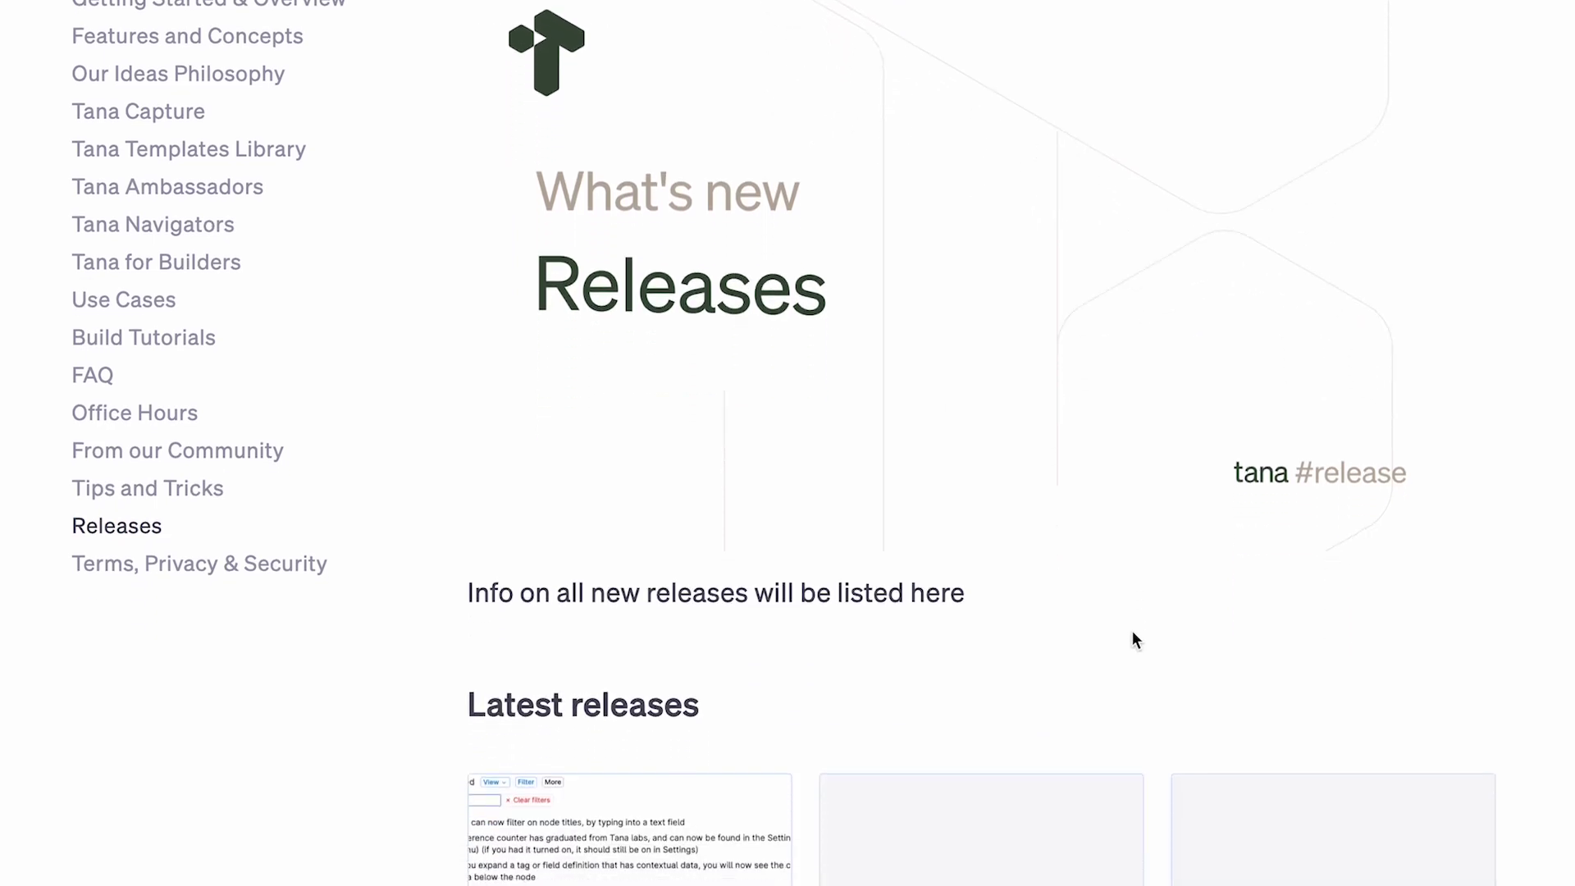
pyautogui.scroll(-2, 1133, 631)
pyautogui.scroll(-2, 1132, 632)
pyautogui.scroll(-2, 1132, 631)
pyautogui.scroll(-2, 1133, 630)
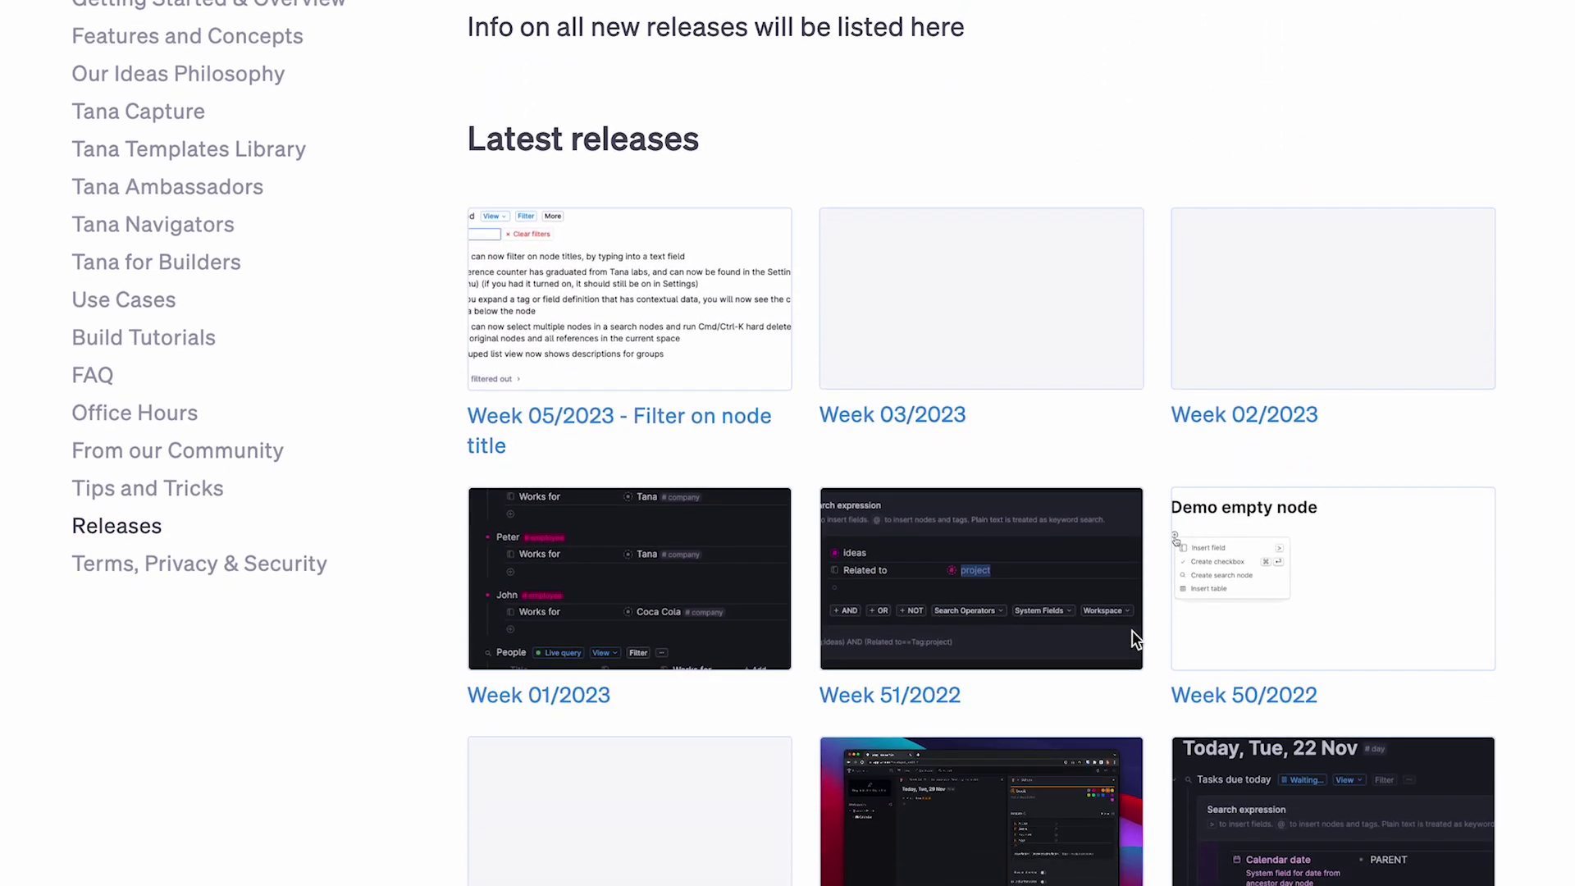
pyautogui.scroll(-2, 1132, 638)
pyautogui.scroll(-2, 1132, 638)
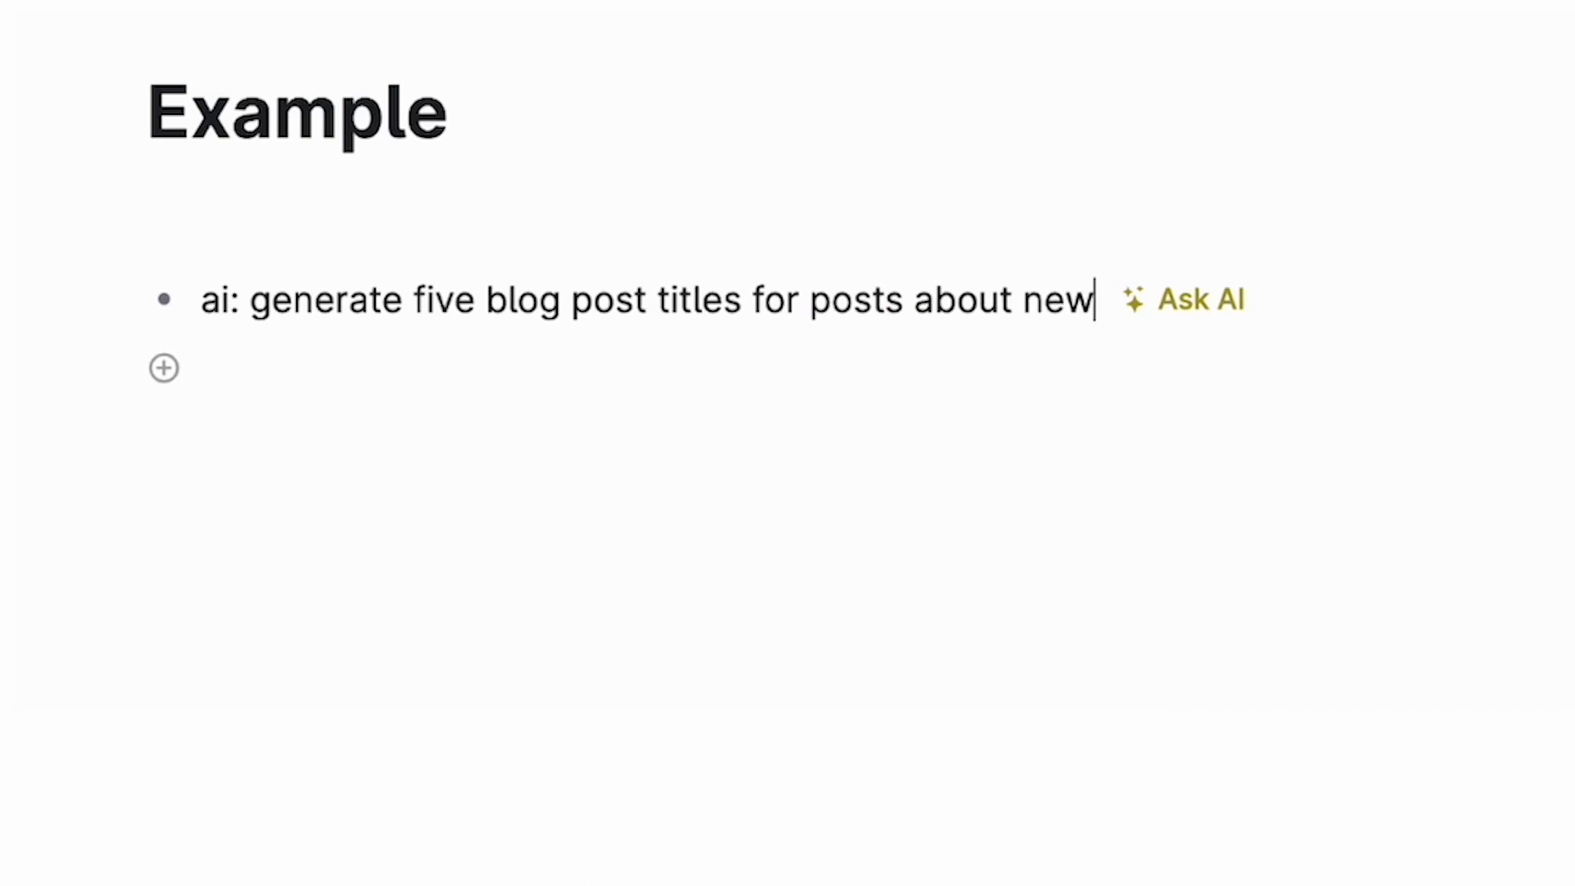
pyautogui.write(' AI functionality i')
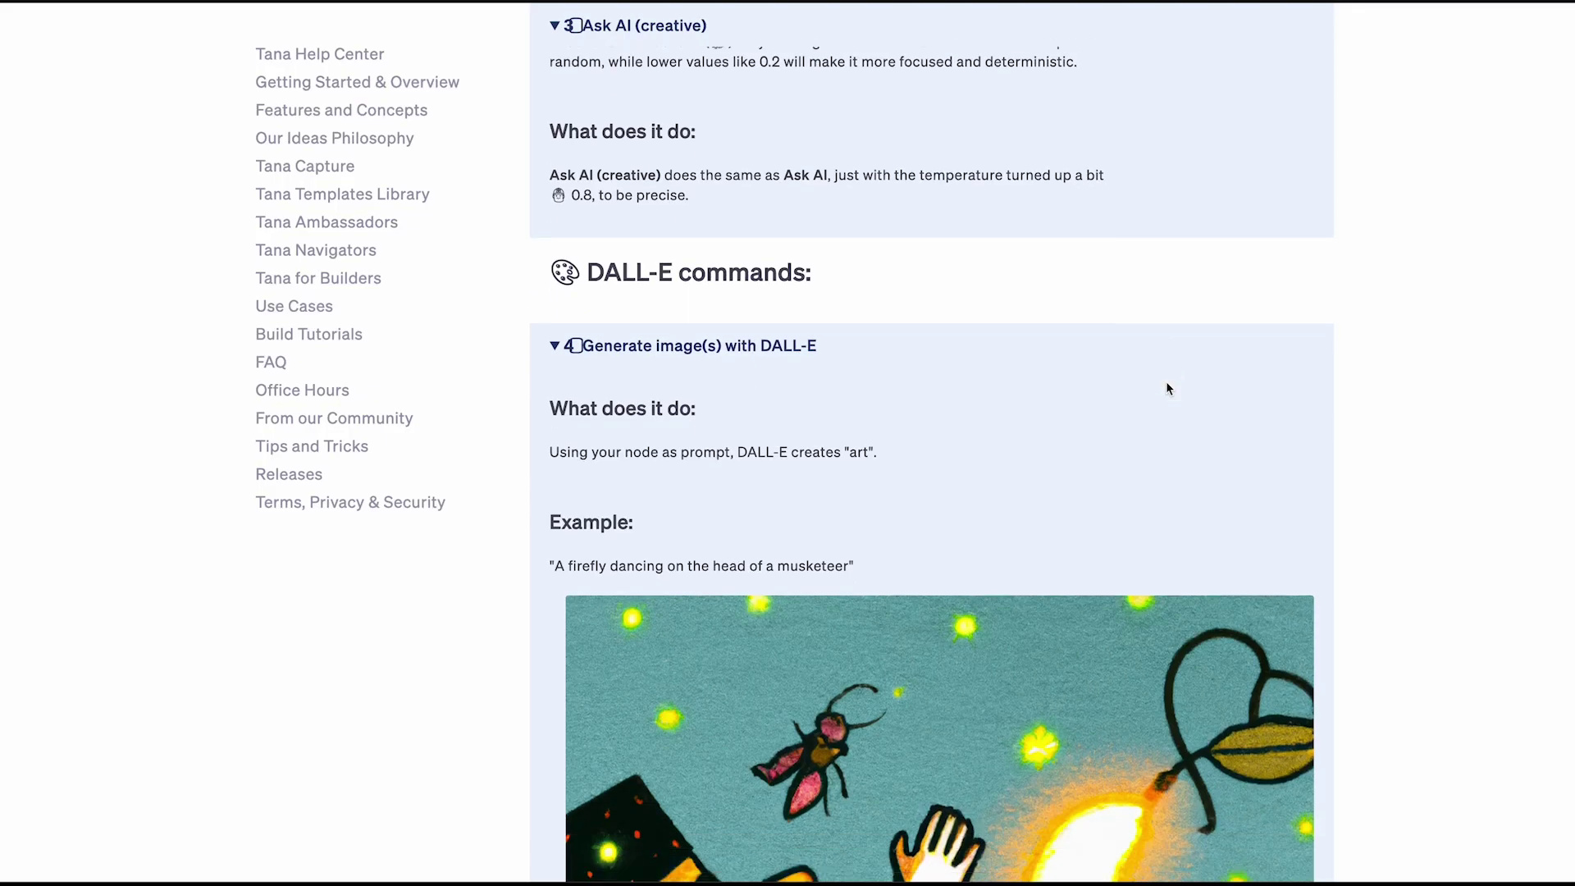
pyautogui.scroll(-2, 1165, 380)
pyautogui.scroll(-2, 1166, 381)
pyautogui.scroll(-2, 1167, 389)
pyautogui.scroll(-2, 1167, 389)
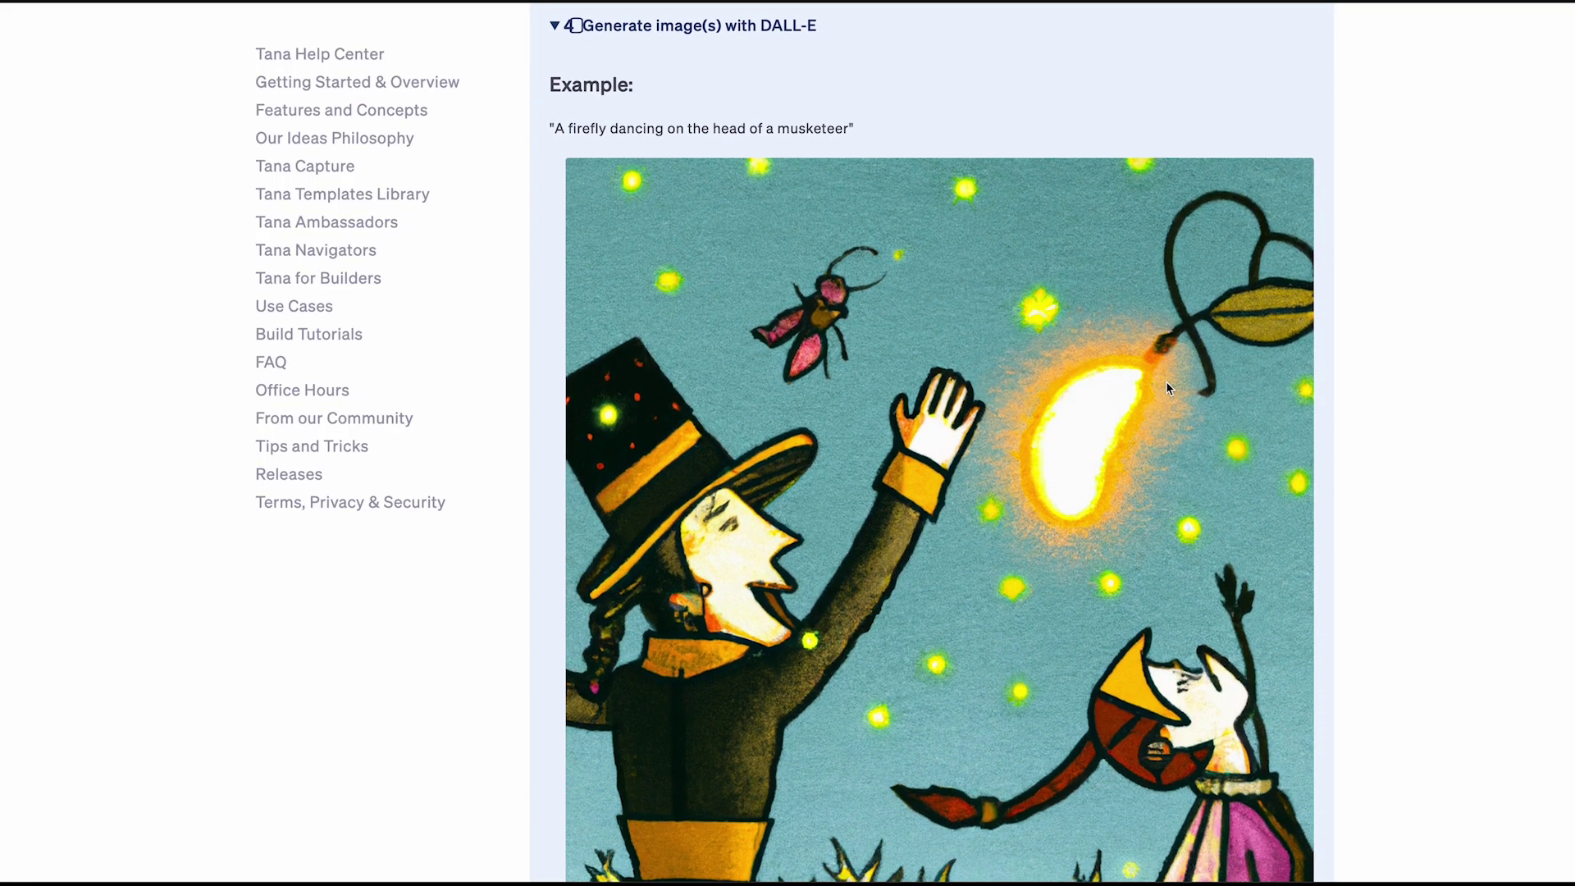
pyautogui.scroll(-1, 1167, 389)
pyautogui.scroll(-2, 1168, 390)
pyautogui.scroll(-1, 1168, 389)
pyautogui.scroll(-1, 1168, 388)
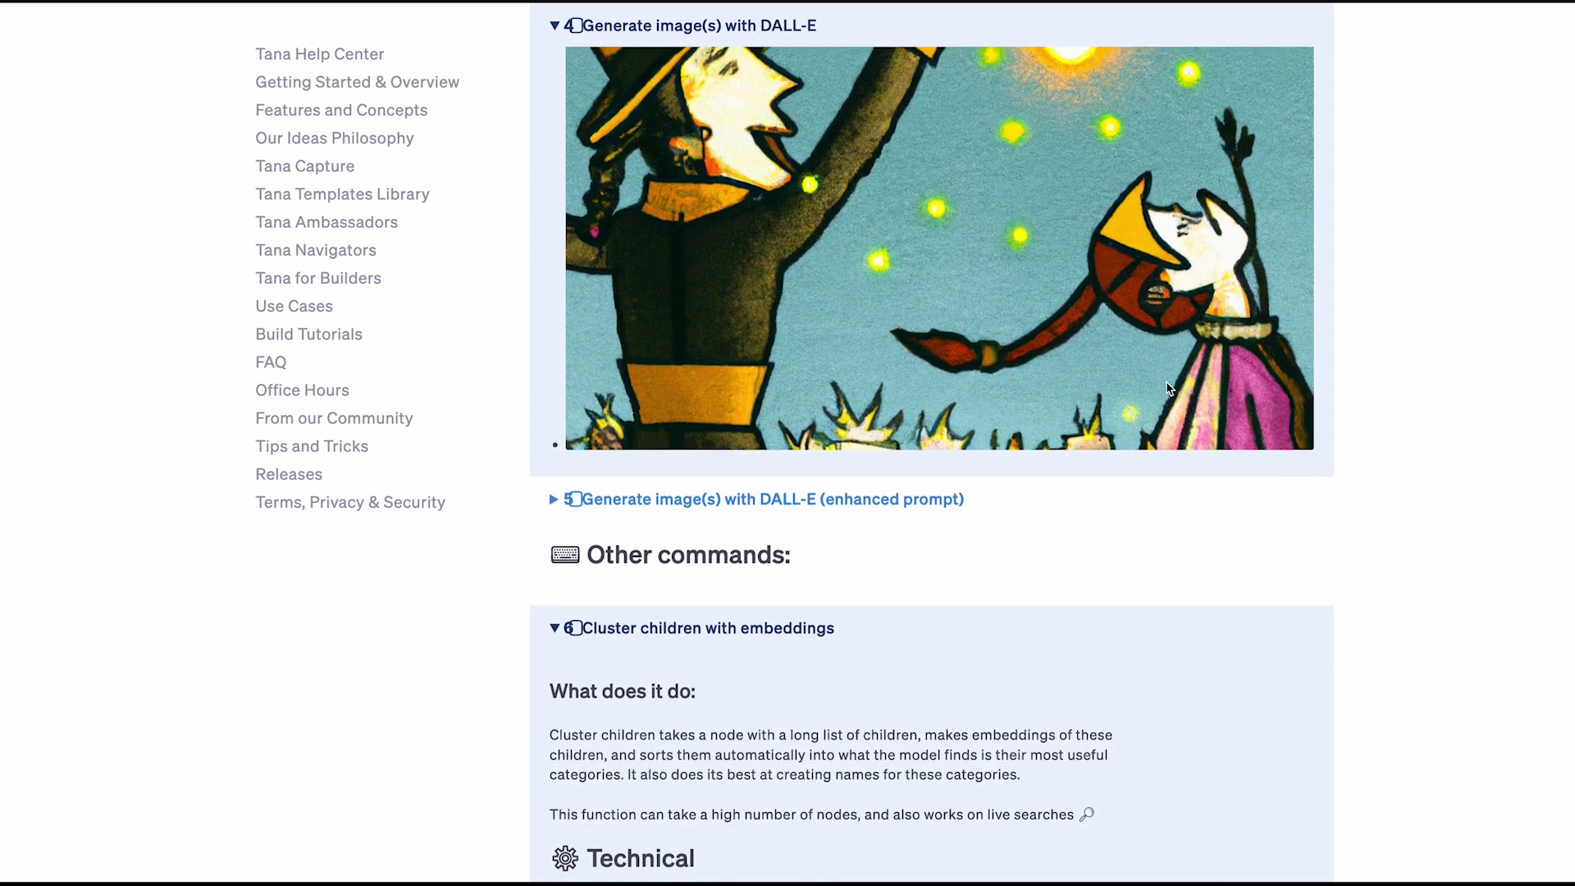